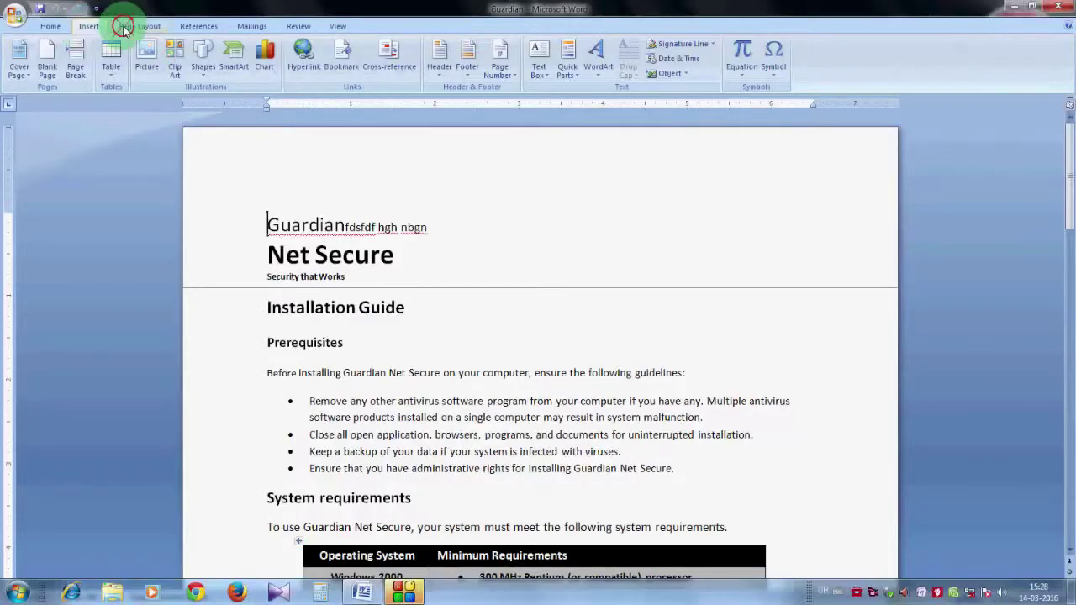
Switch the ribbon to the Page Layout tab.
left_click(123, 26)
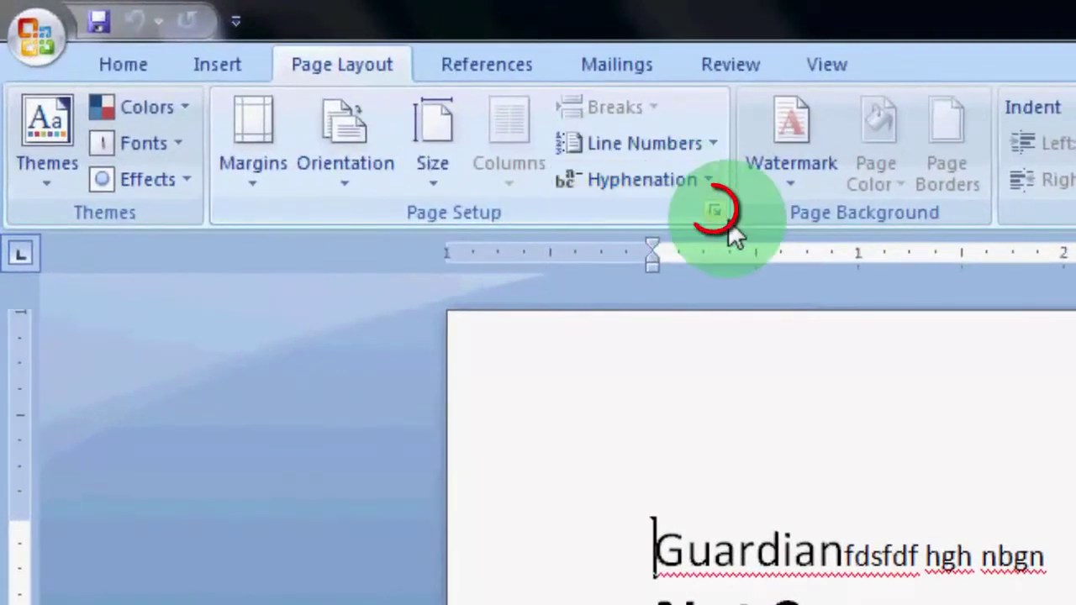
Bring up the Page Setup dialog and move it aside briefly to view the page.
left_click(711, 213)
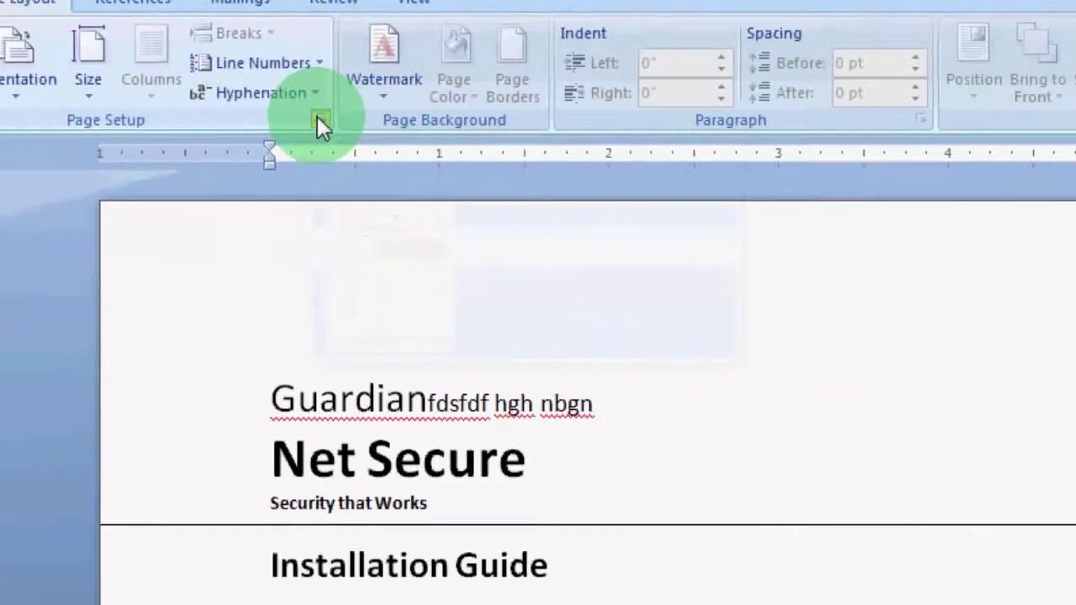
left_click_drag(521, 57, 4, 160)
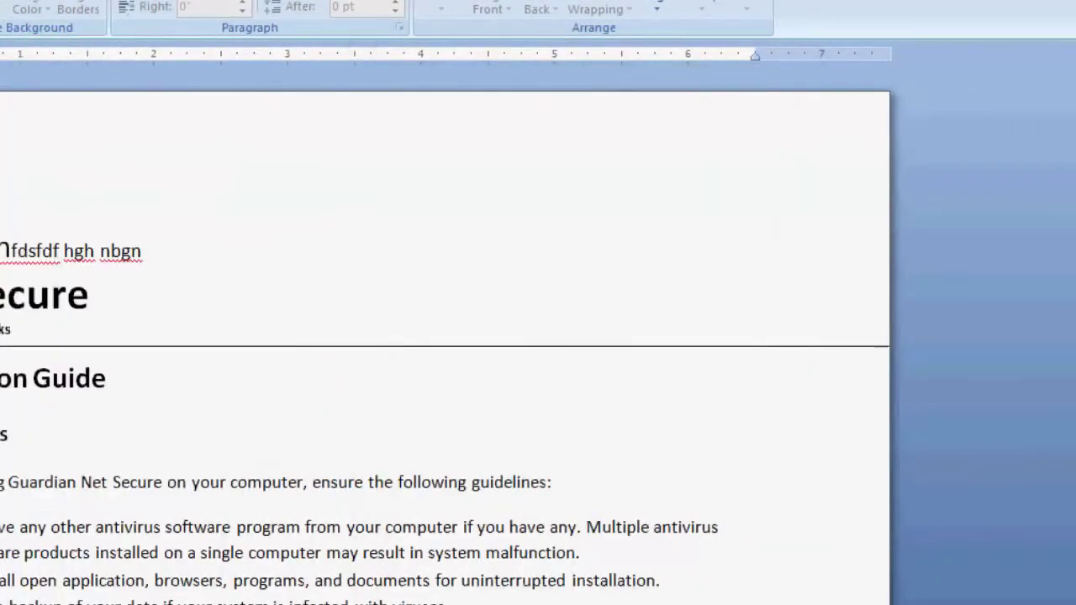
left_click_drag(0, 160, 556, 168)
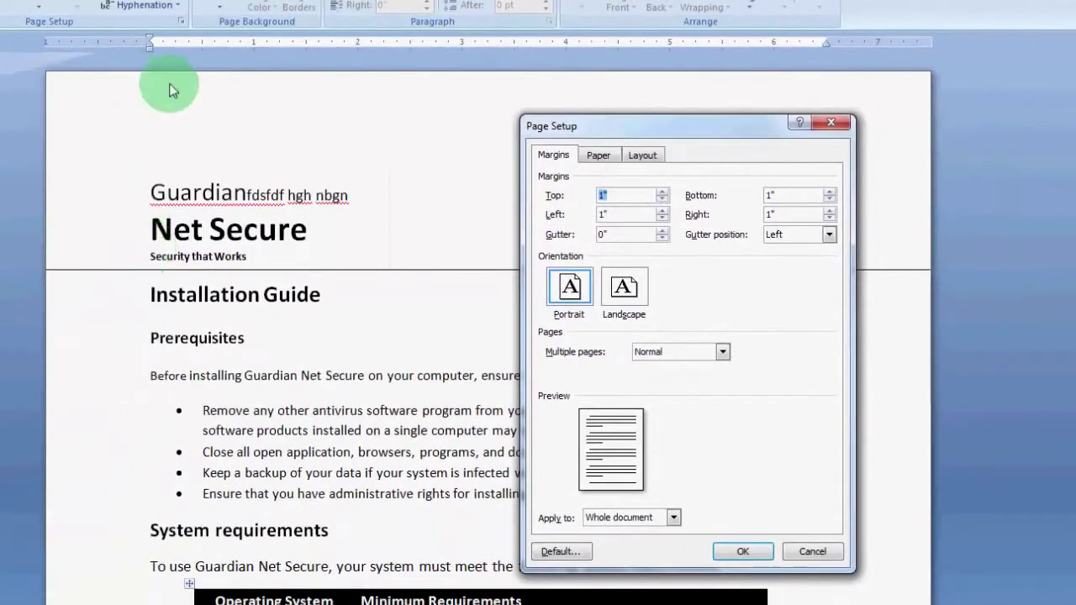
Raise the top margin to 1.8 inches and apply it.
left_click(663, 192)
left_click(663, 192)
left_click(663, 191)
left_click(663, 192)
left_click(664, 191)
left_click(663, 192)
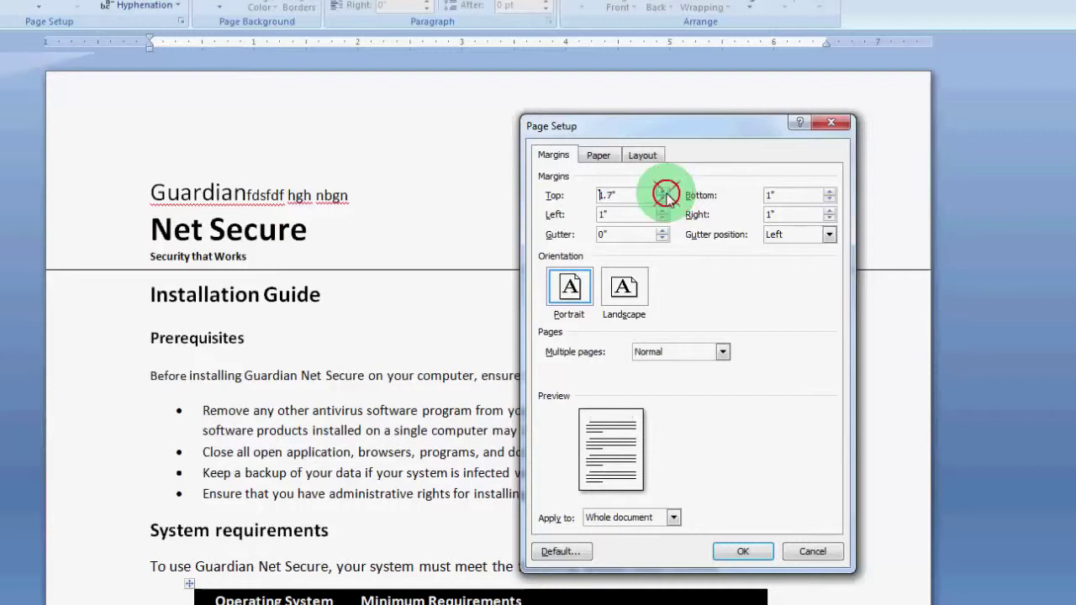
left_click(663, 192)
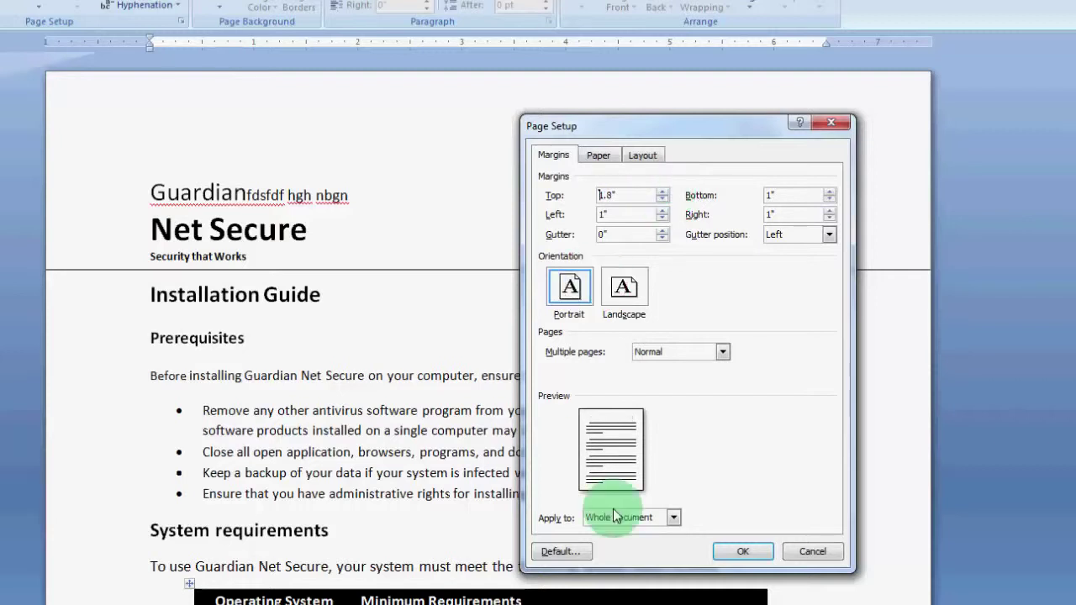
left_click(751, 554)
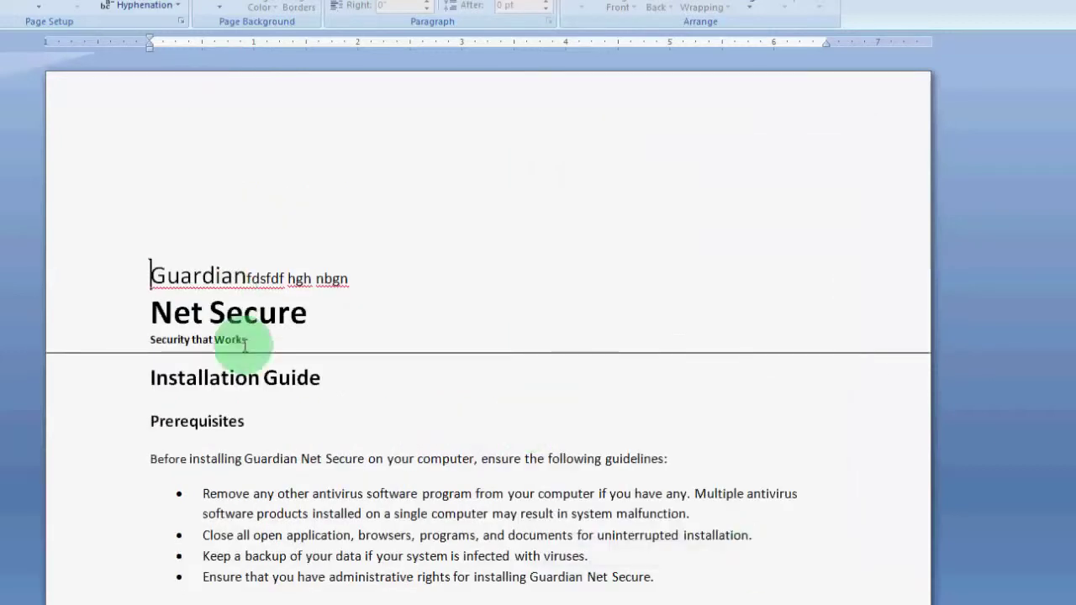
Lower the top margin to 1.1 inches in Page Setup and apply it.
left_click(181, 20)
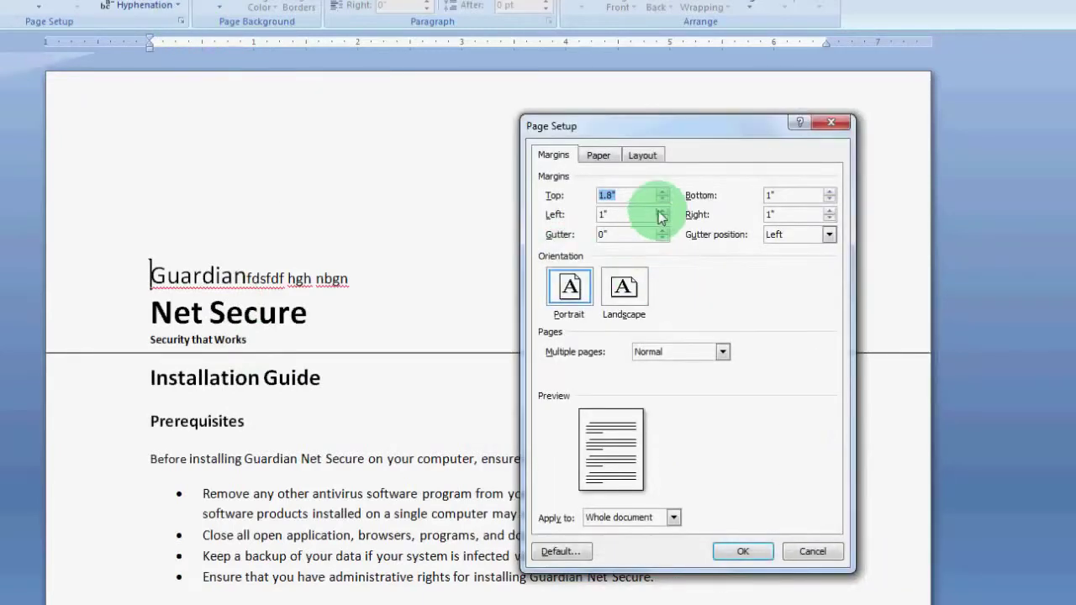
left_click(664, 200)
left_click(663, 201)
left_click(663, 200)
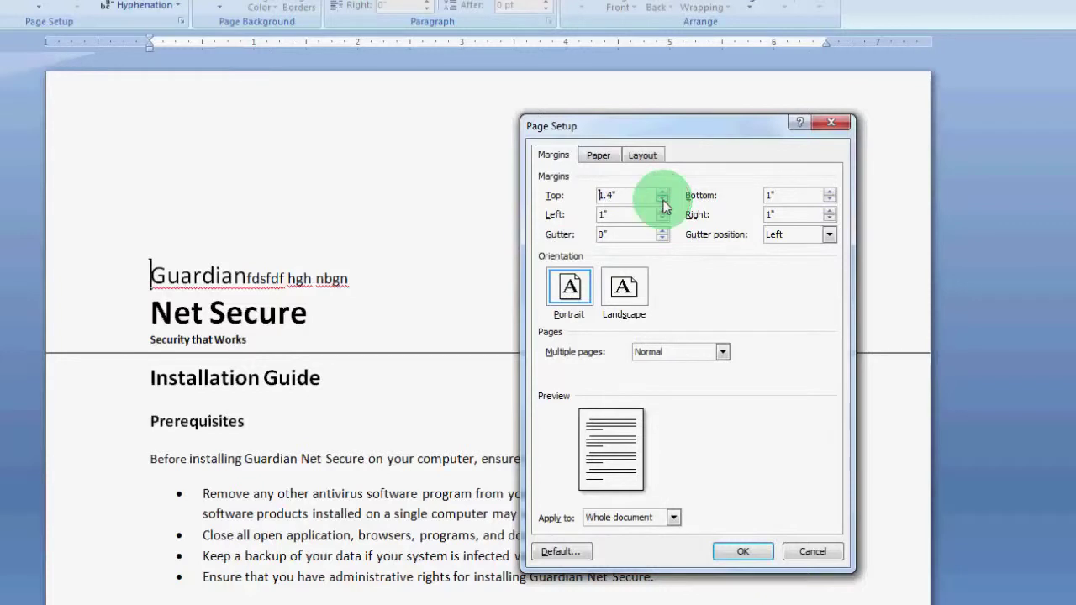
left_click(663, 202)
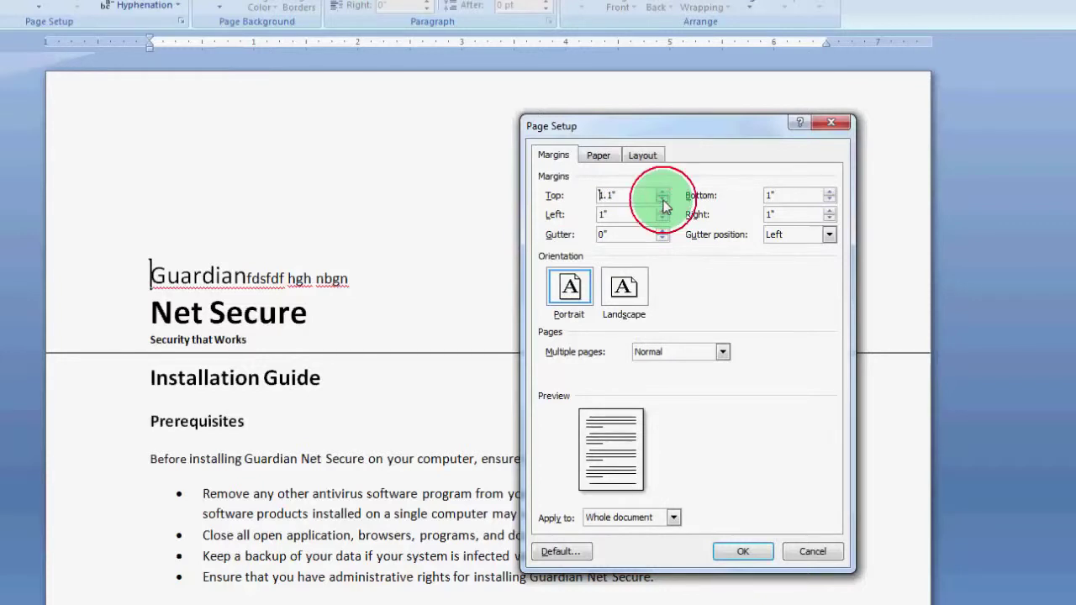
left_click(743, 552)
left_click(274, 84)
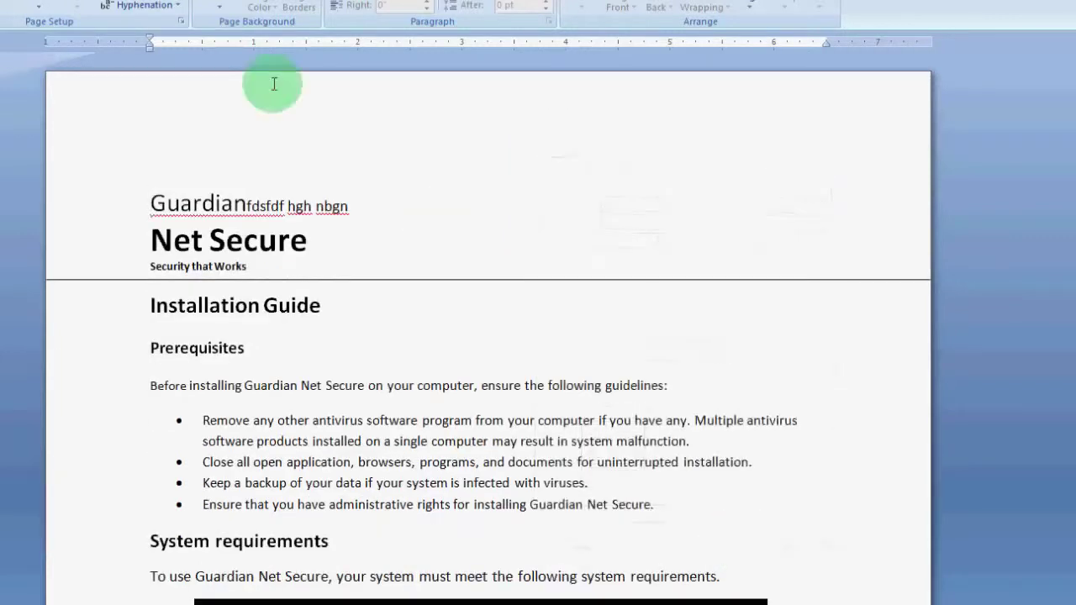
Set the left margin to 0.8 inches in Page Setup and apply it.
left_click(184, 23)
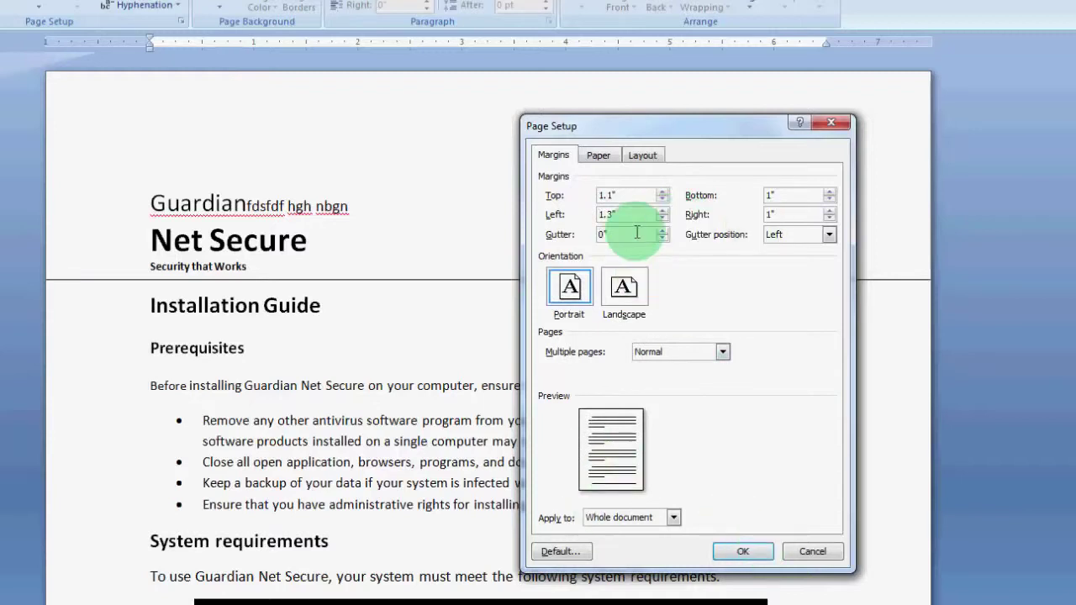
left_click(663, 214)
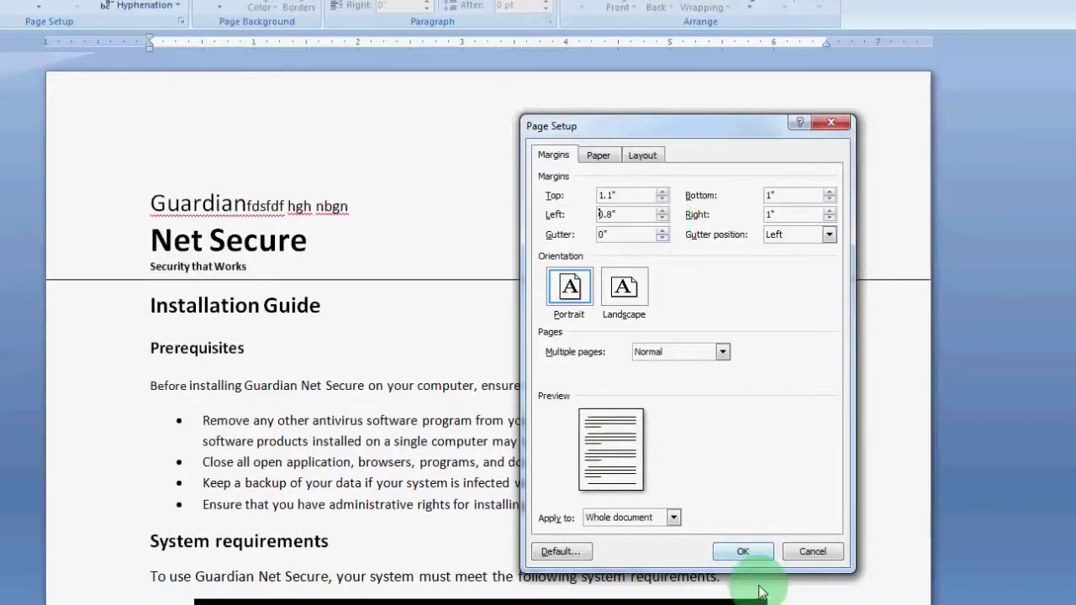
left_click(755, 561)
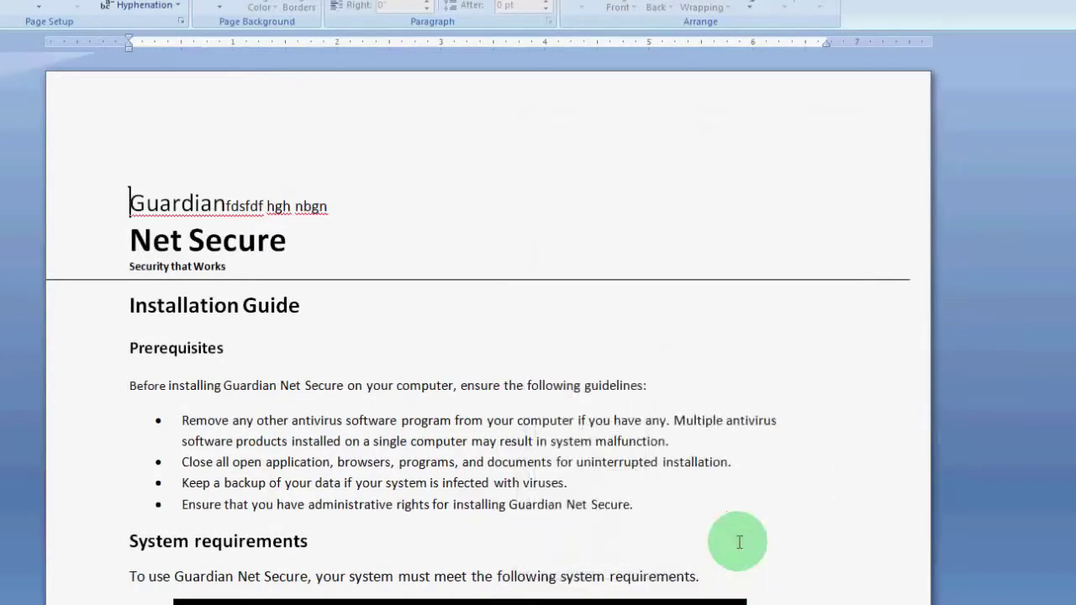
Add a 0.6-inch gutter to shift the text right, then bring Page Setup back up.
left_click(180, 20)
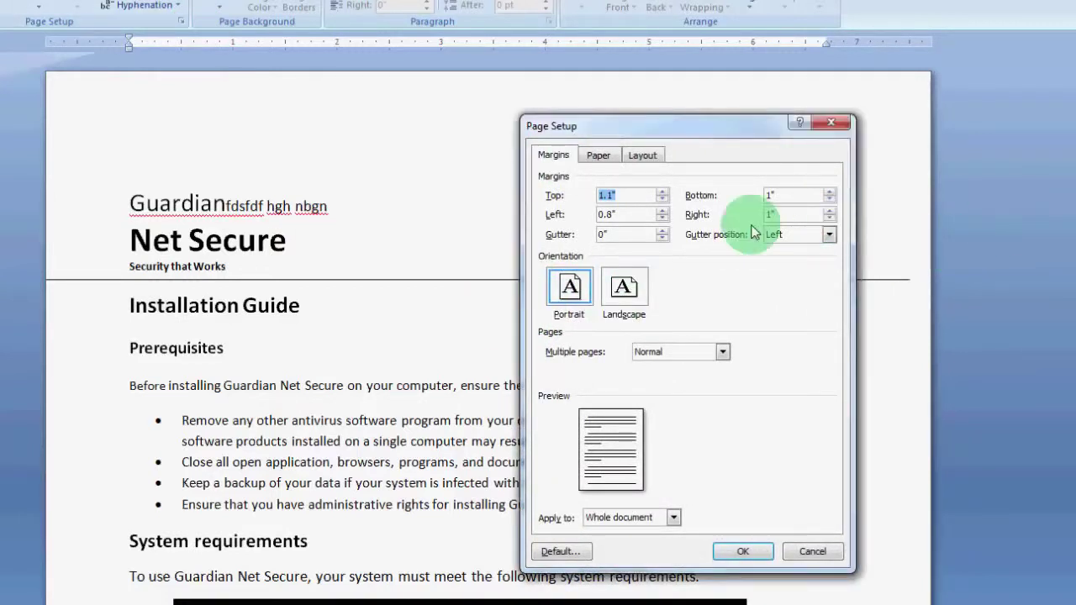
left_click(664, 231)
left_click(663, 231)
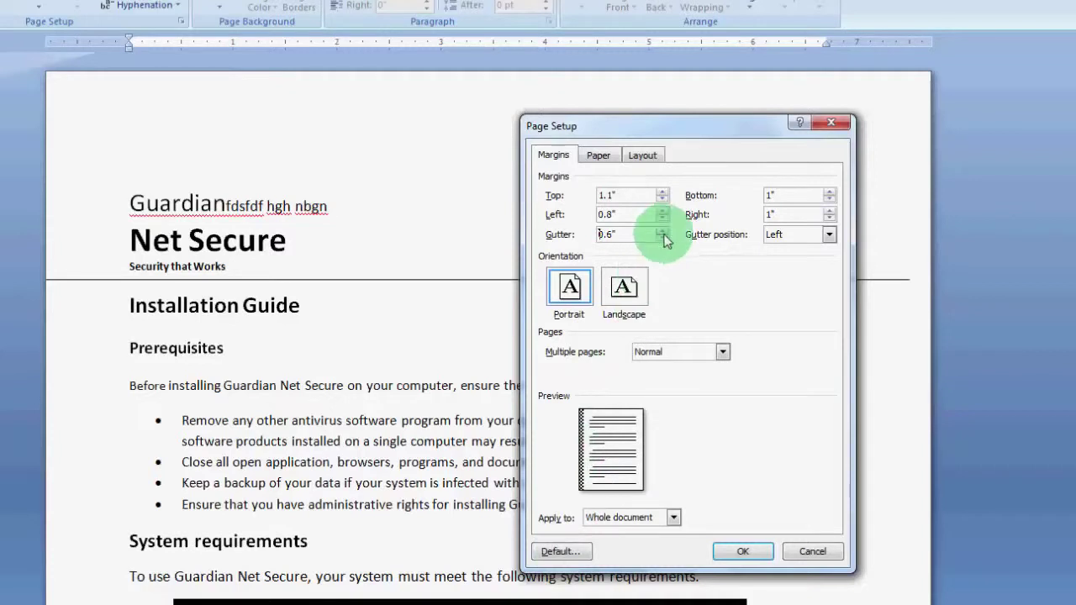
left_click(739, 558)
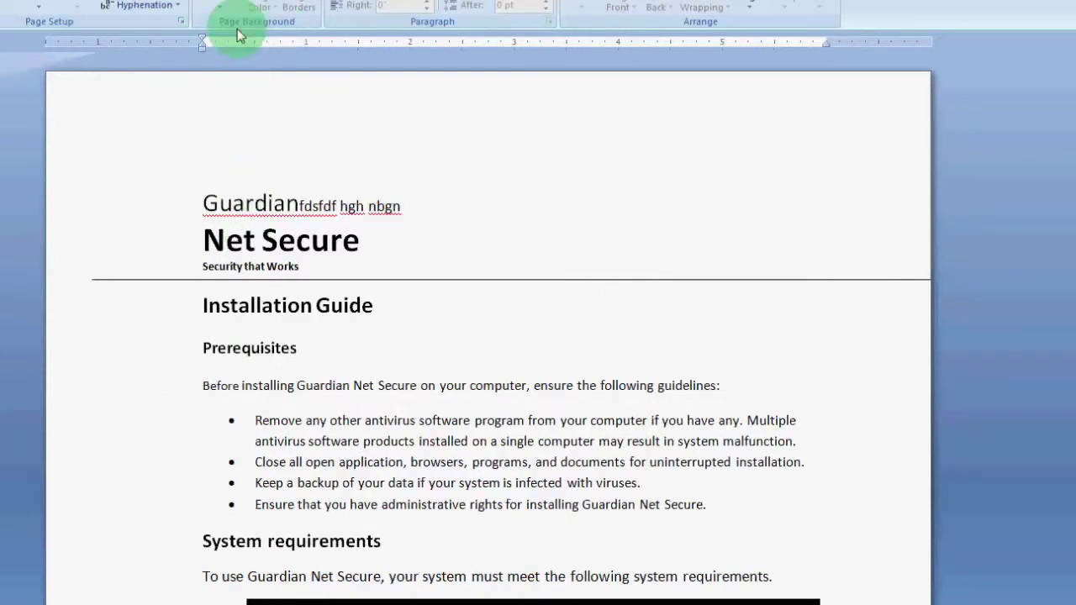
left_click(180, 20)
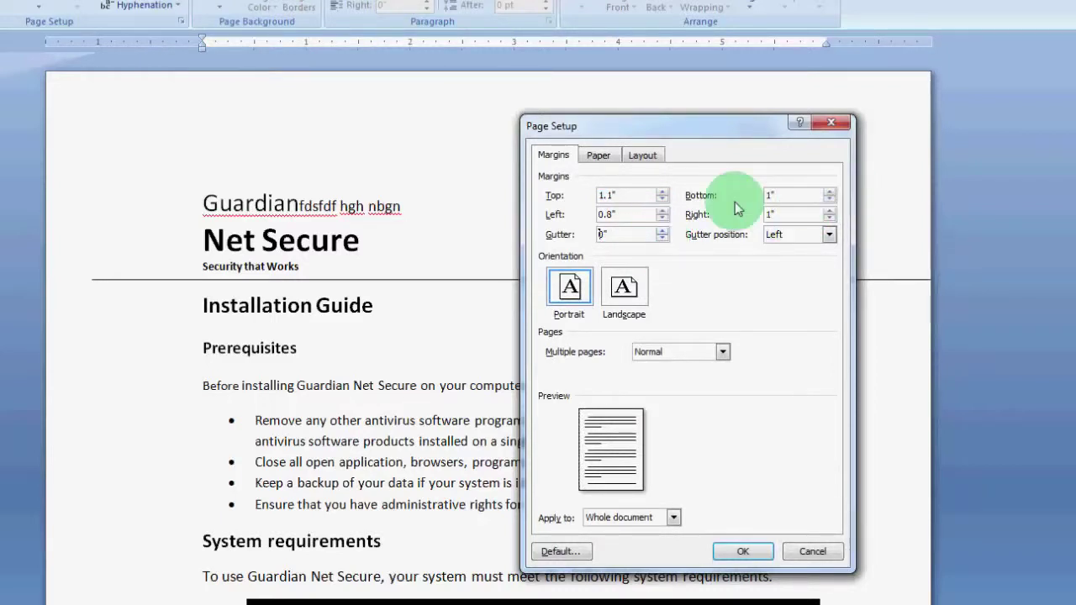
Close Page Setup without changes and scroll through the document.
left_click(830, 123)
scroll(800, 249, "down", 5)
scroll(682, 353, "down", 5)
scroll(615, 449, "down", 5)
scroll(606, 452, "down", 3)
scroll(600, 449, "down", 3)
scroll(521, 403, "up", 5)
scroll(468, 379, "up", 5)
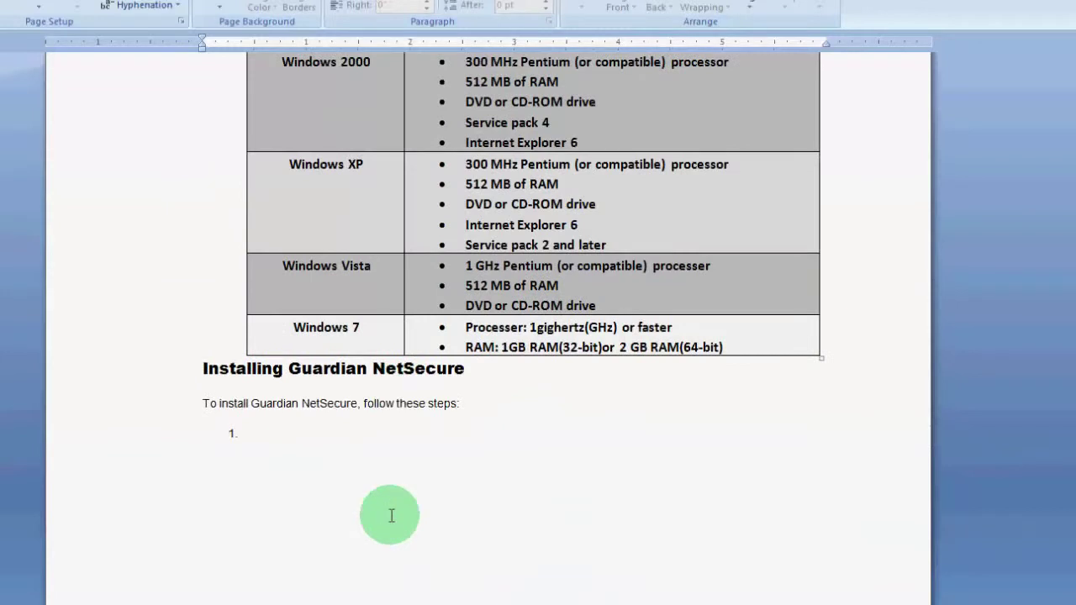
Set the gutter to 0 inches and the bottom margin to 2.7 inches, then check the pages.
left_click(181, 21)
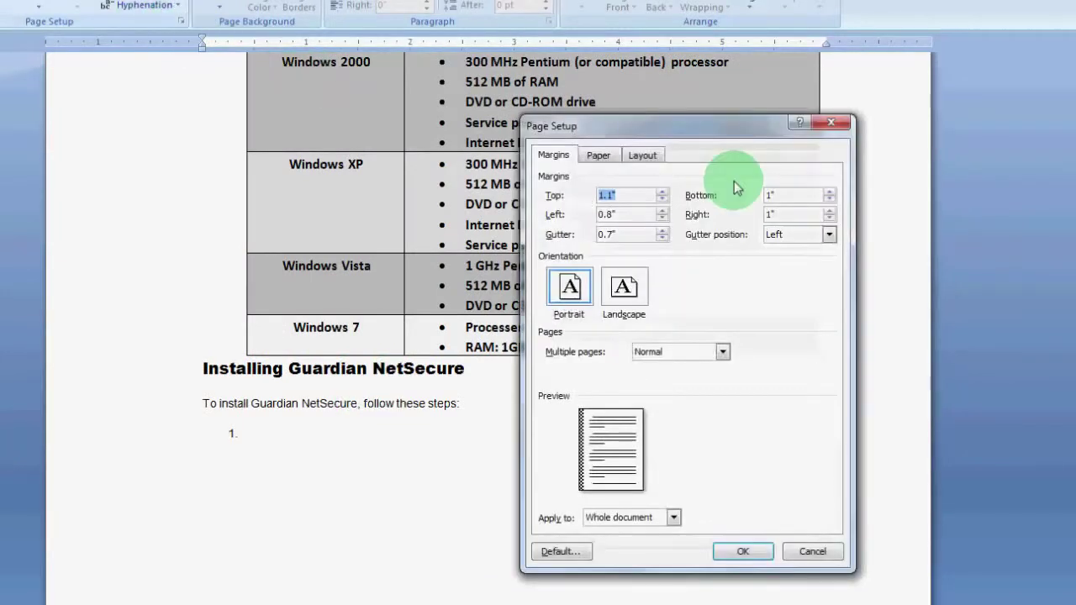
left_click(831, 191)
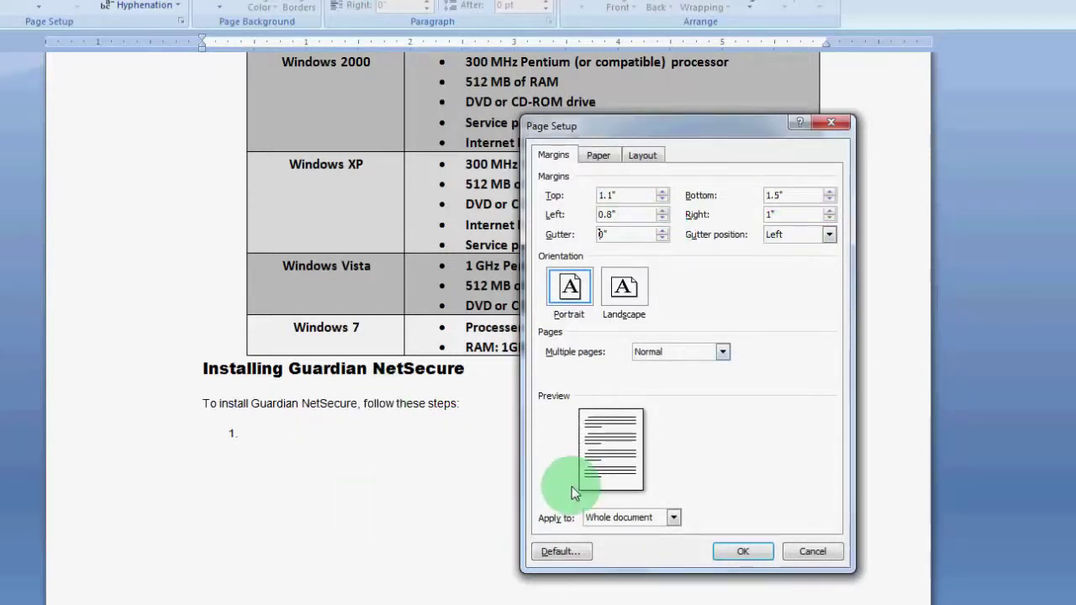
left_click(830, 192)
left_click(744, 555)
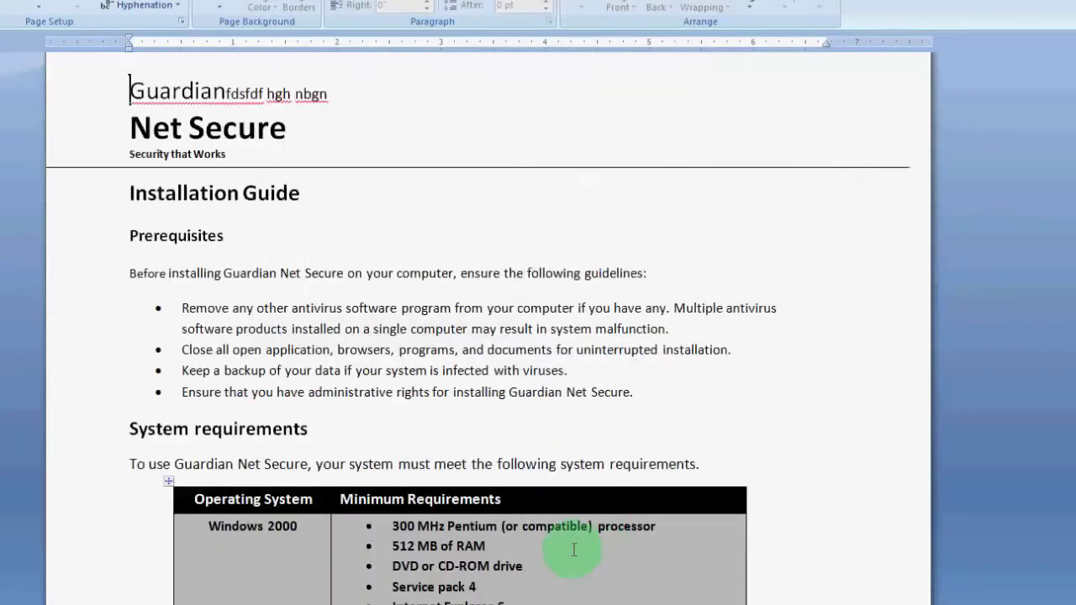
scroll(389, 314, "up", 2)
scroll(317, 250, "down", 5)
scroll(369, 351, "down", 12)
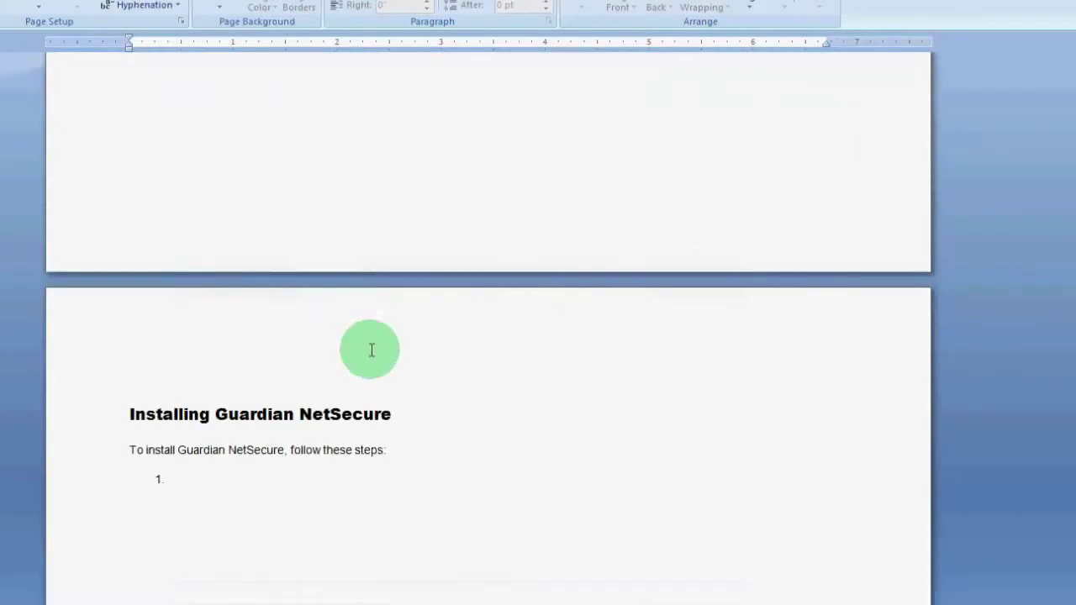
scroll(271, 329, "up", 5)
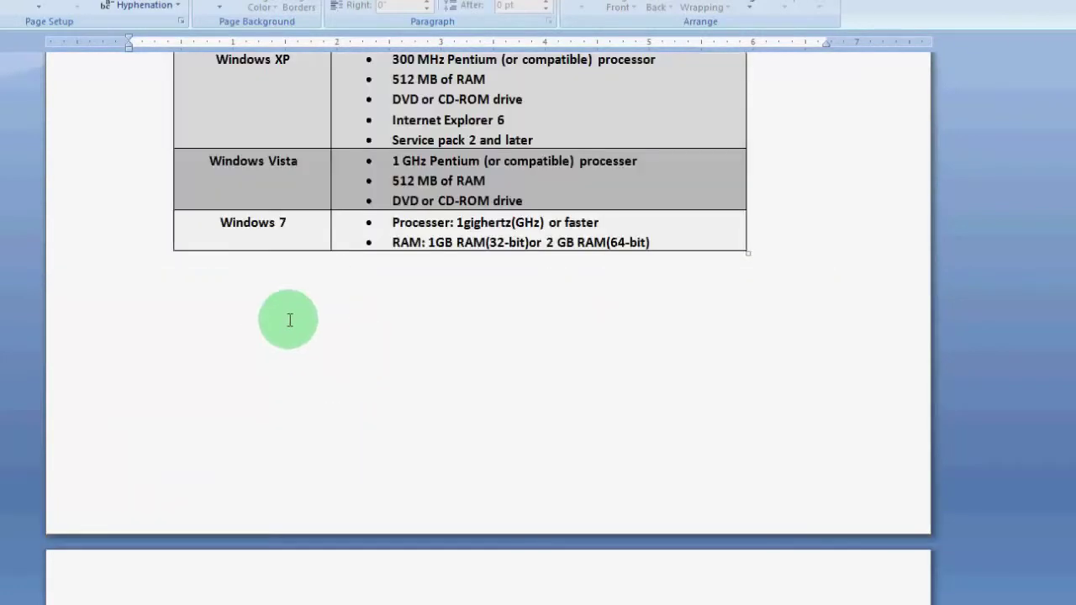
scroll(538, 336, "down", 5)
scroll(504, 210, "up", 14)
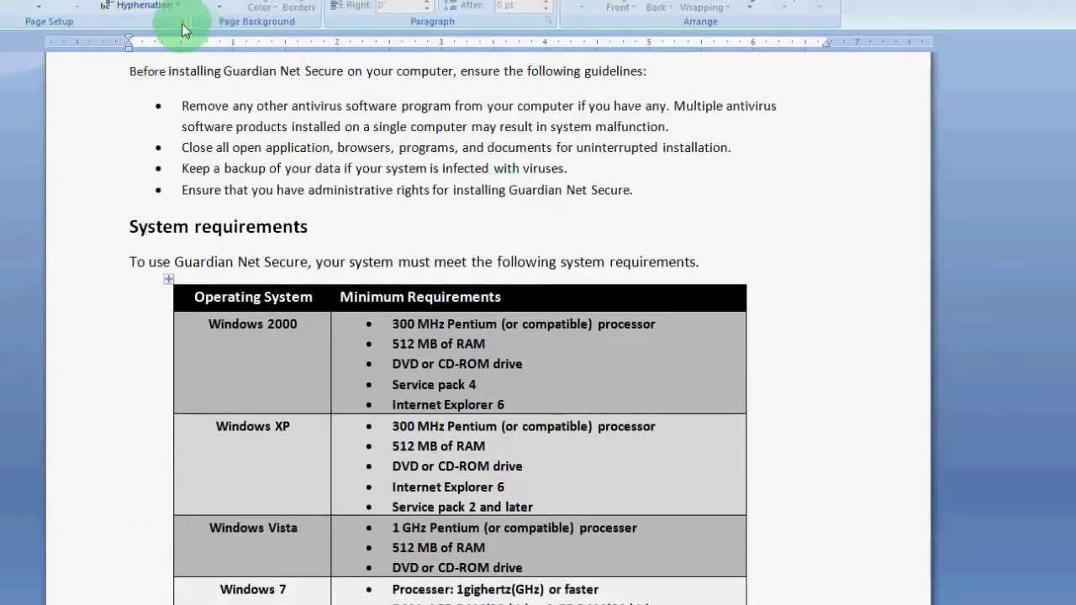
Widen the right margin to 1.7 inches and apply it to the document.
left_click(181, 20)
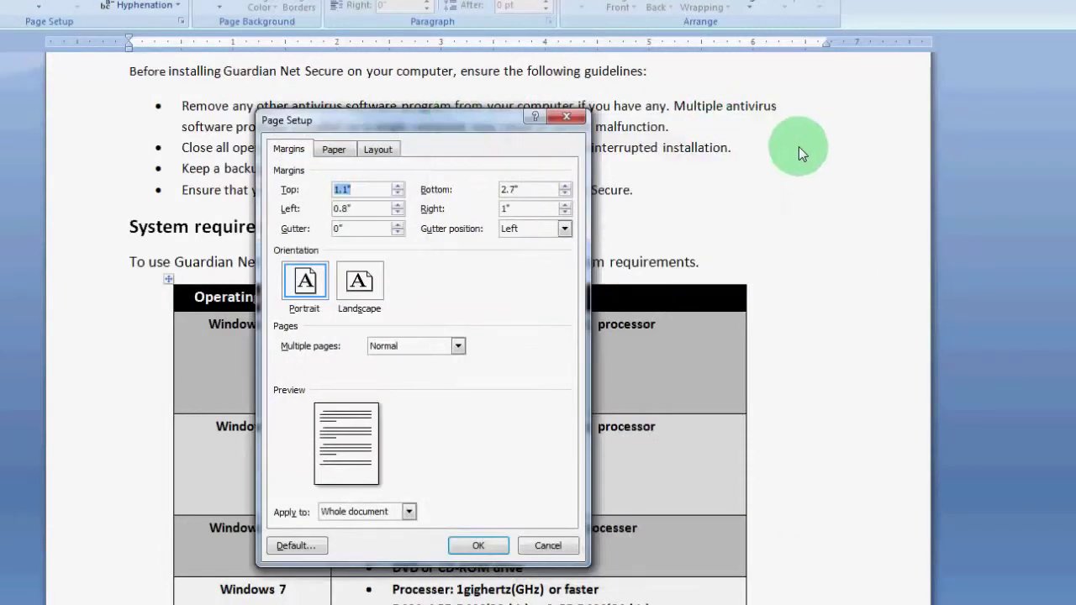
double_click(565, 205)
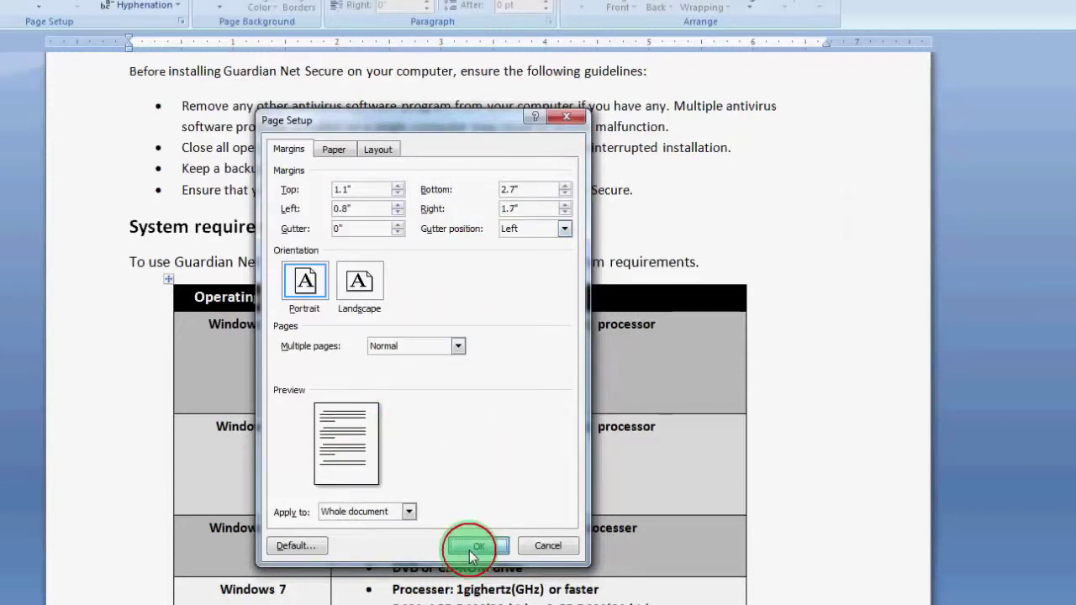
left_click(475, 546)
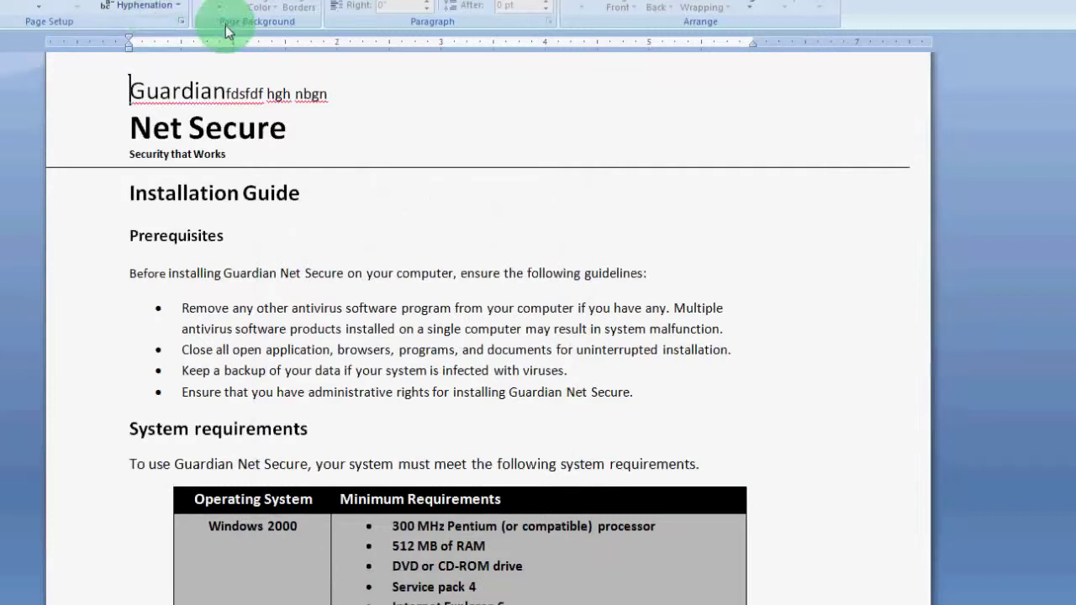
left_click(182, 23)
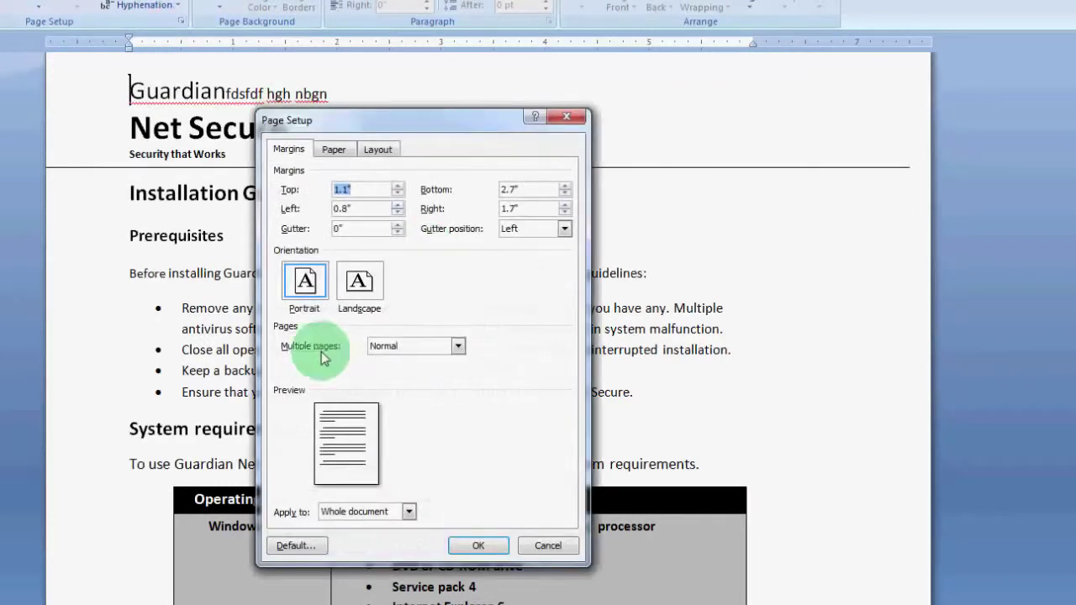
Try Right and Top gutter positions with different widths, then reset to a 0-inch Left gutter.
left_click(564, 230)
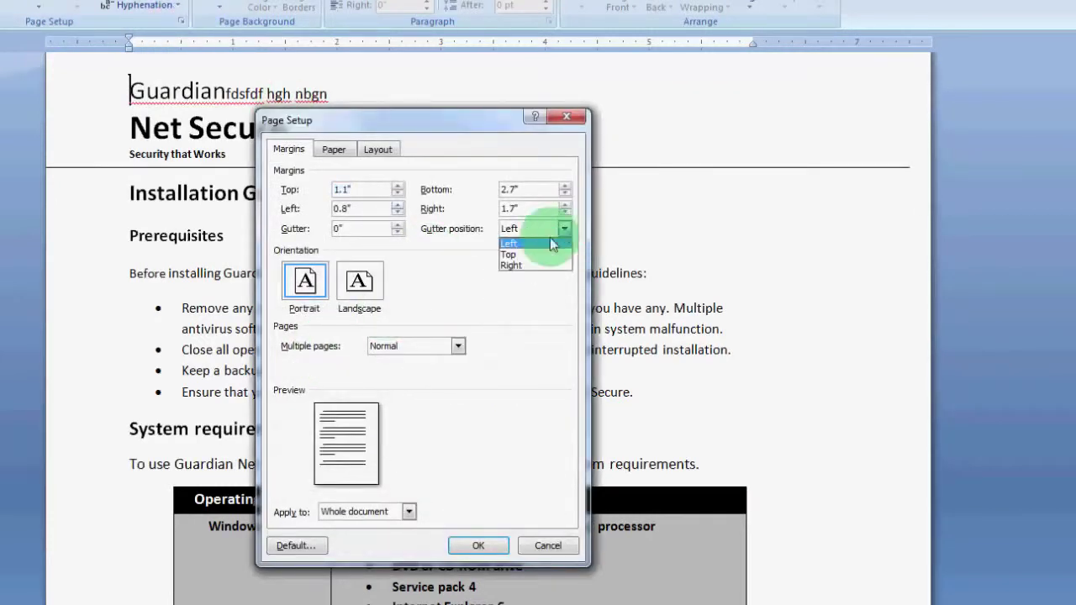
left_click(514, 265)
type(".5")
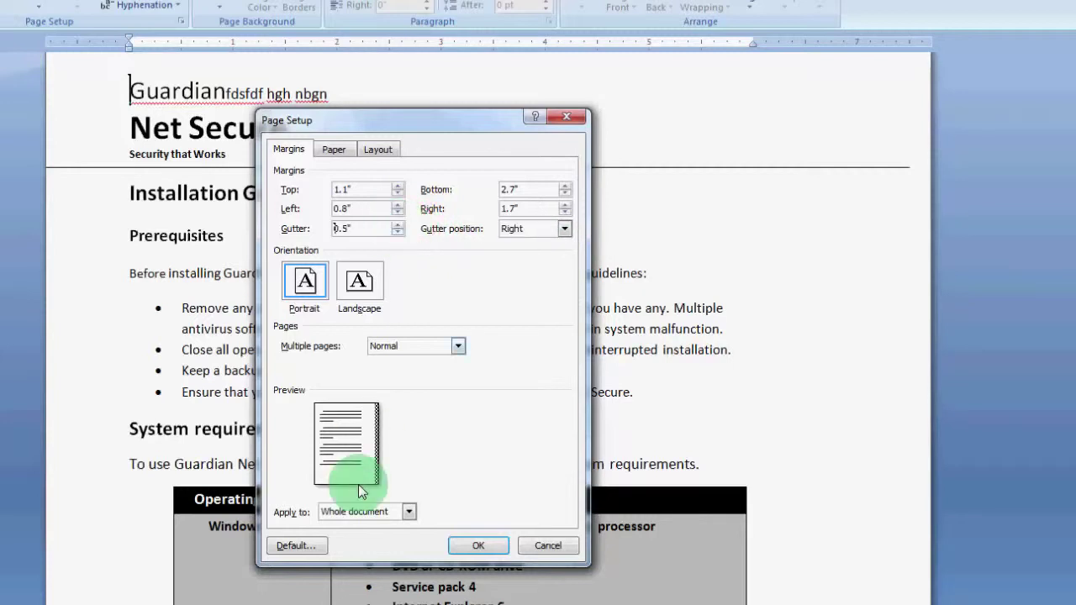
left_click(398, 232)
left_click(398, 232)
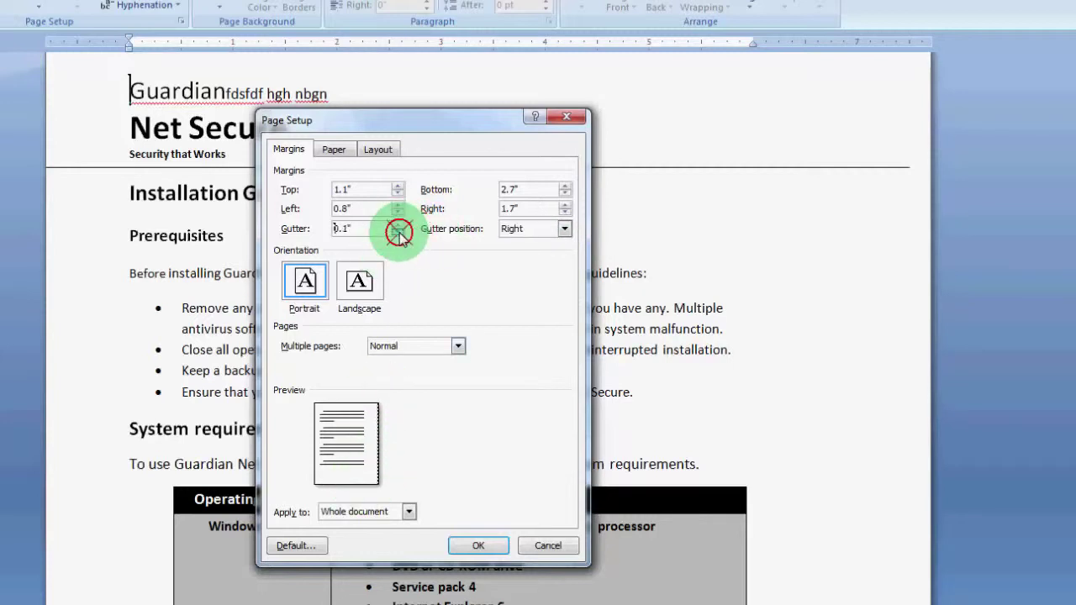
left_click(564, 229)
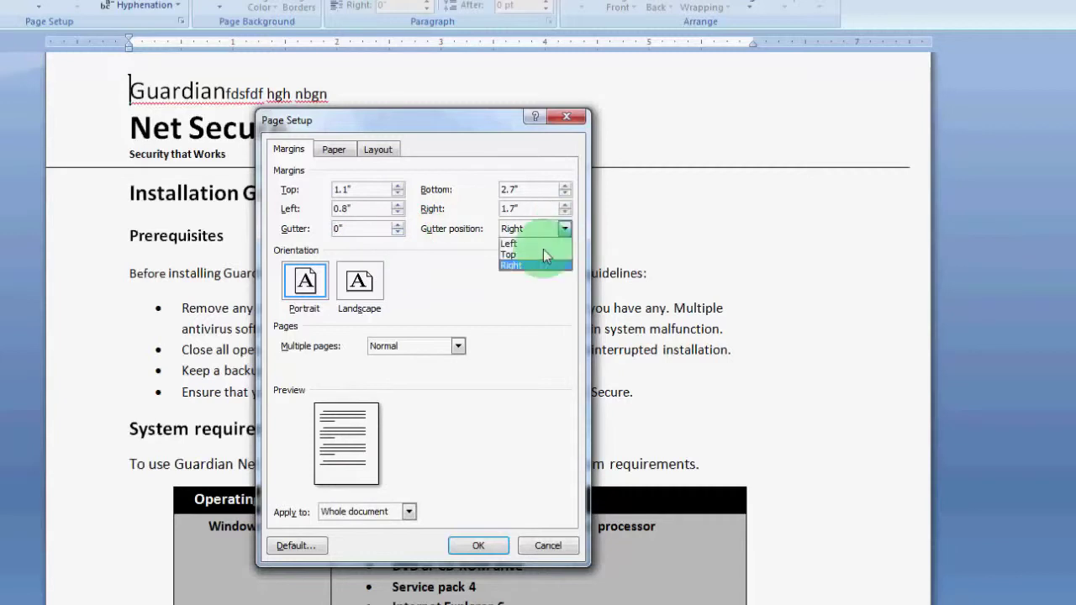
left_click(517, 254)
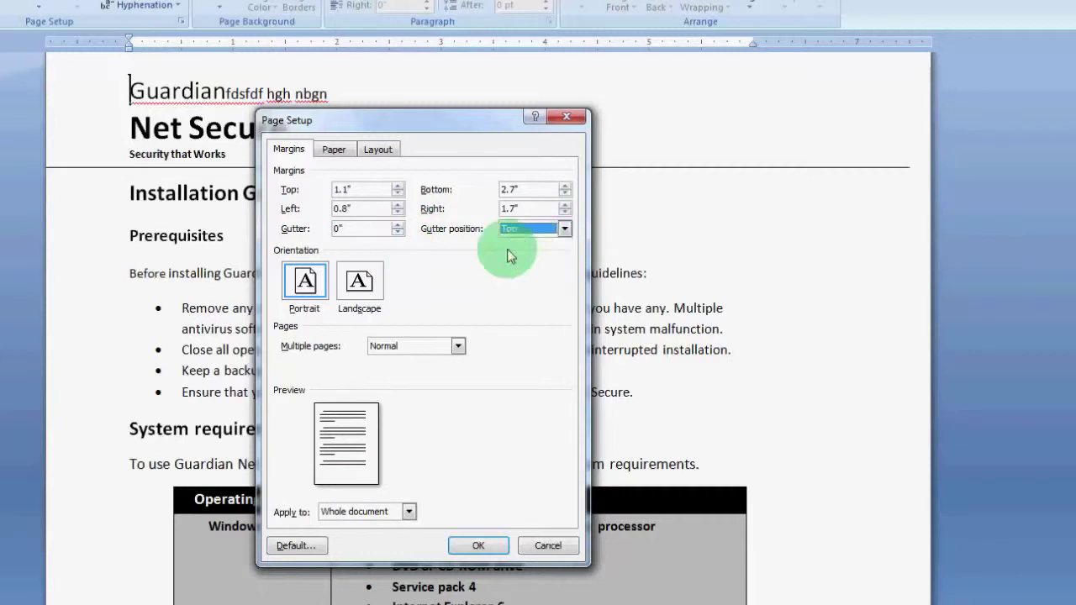
left_click(396, 224)
left_click(397, 224)
left_click(353, 425)
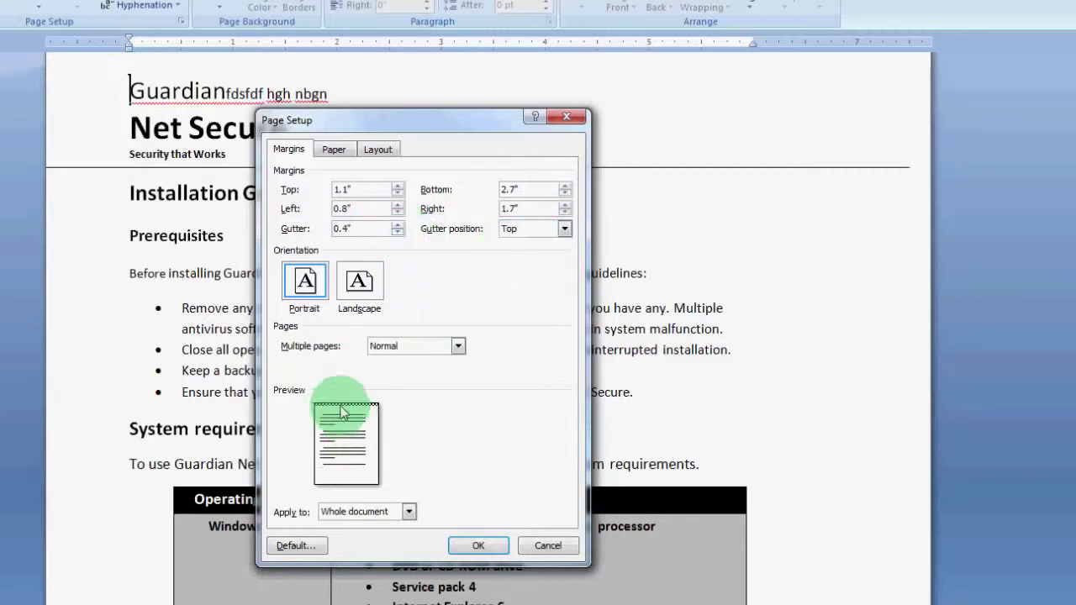
left_click(395, 234)
left_click(397, 226)
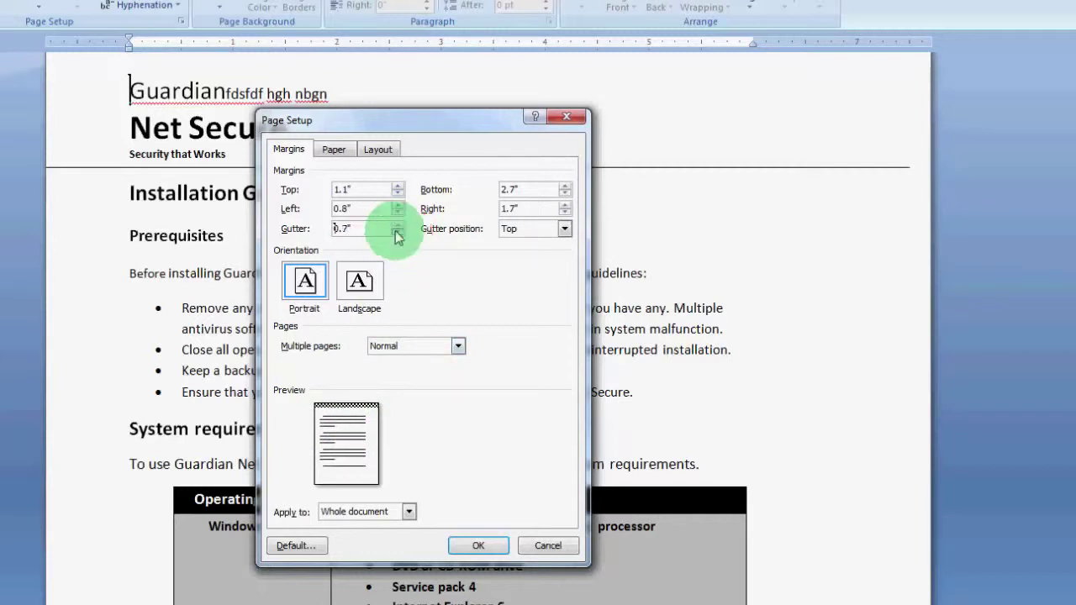
left_click(400, 235)
left_click(400, 235)
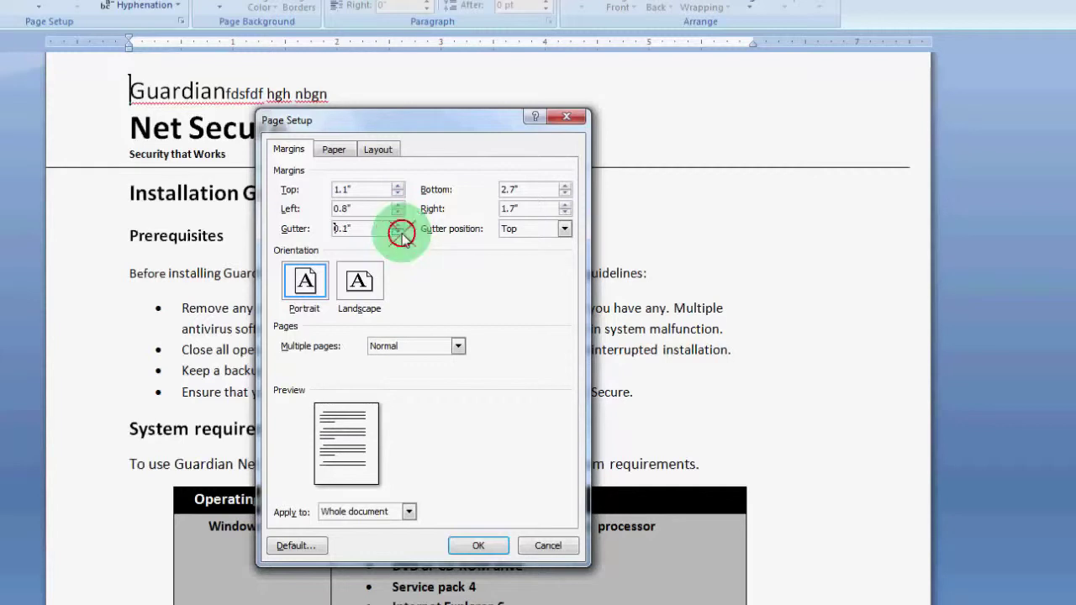
left_click(400, 235)
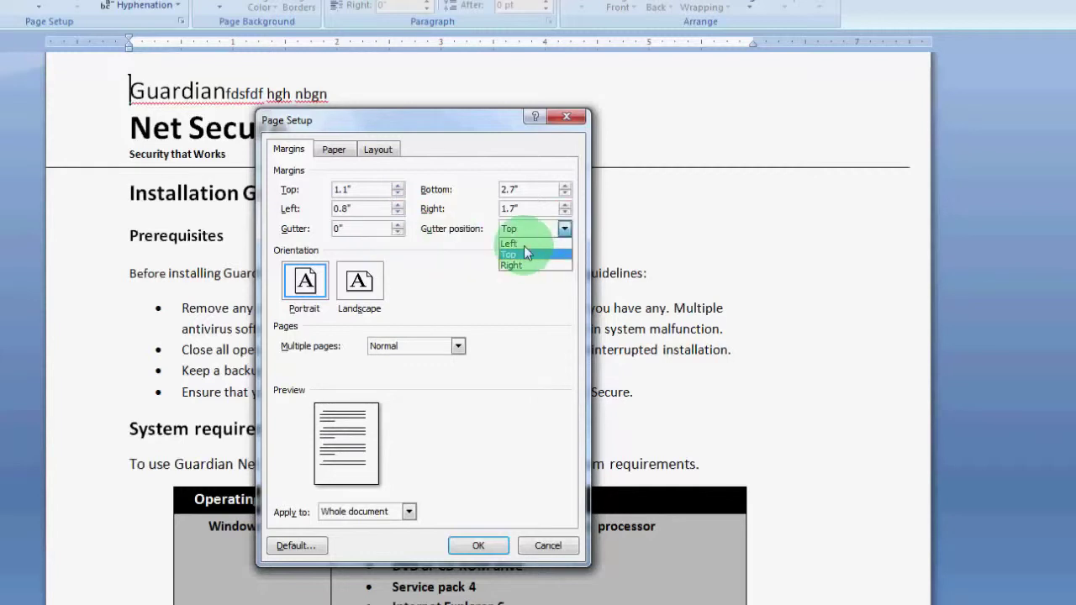
left_click(509, 242)
Switch the page orientation to landscape and scroll through the result.
mouse_move(423, 130)
left_mouse_down()
mouse_move(566, 102)
mouse_move(677, 126)
left_mouse_up()
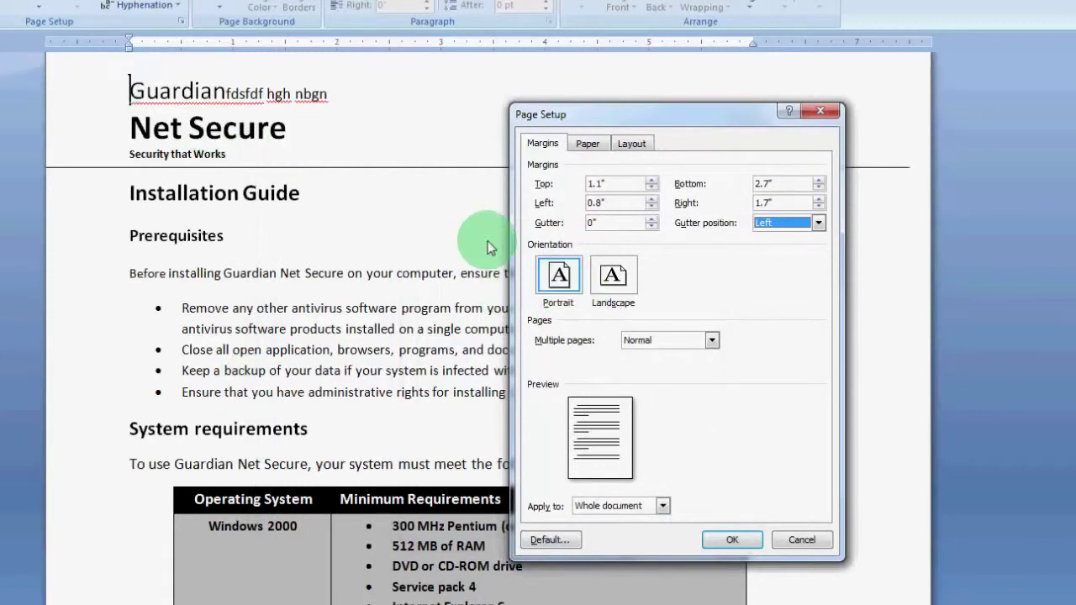
left_click(613, 275)
left_click(733, 539)
scroll(462, 267, "down", 5)
scroll(466, 290, "down", 5)
scroll(466, 293, "up", 5)
scroll(480, 288, "down", 4)
scroll(470, 296, "up", 5)
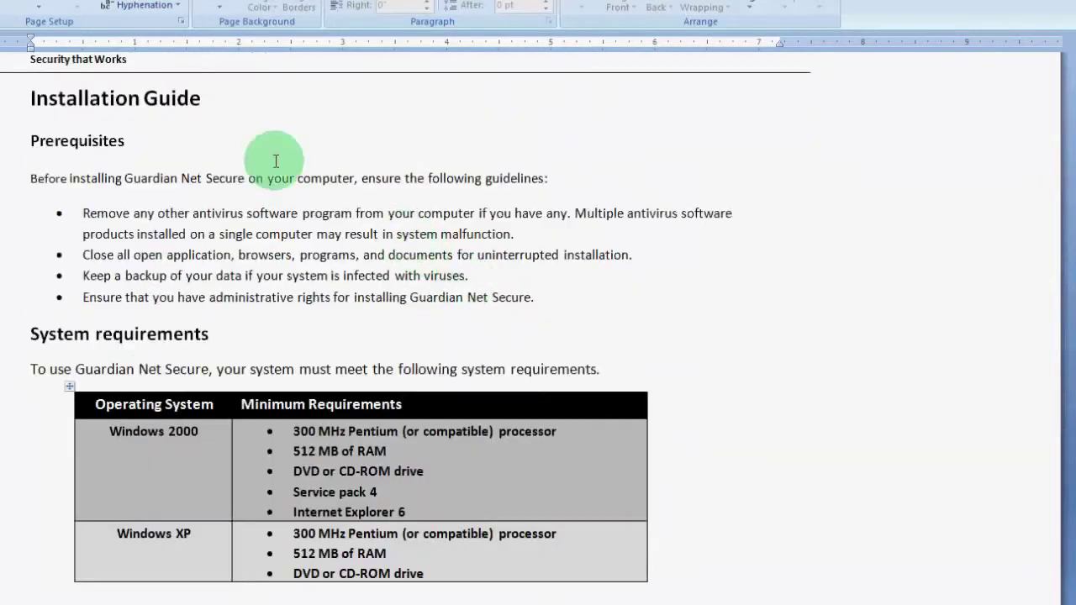
scroll(193, 46, "up", 2)
scroll(192, 46, "up", 1)
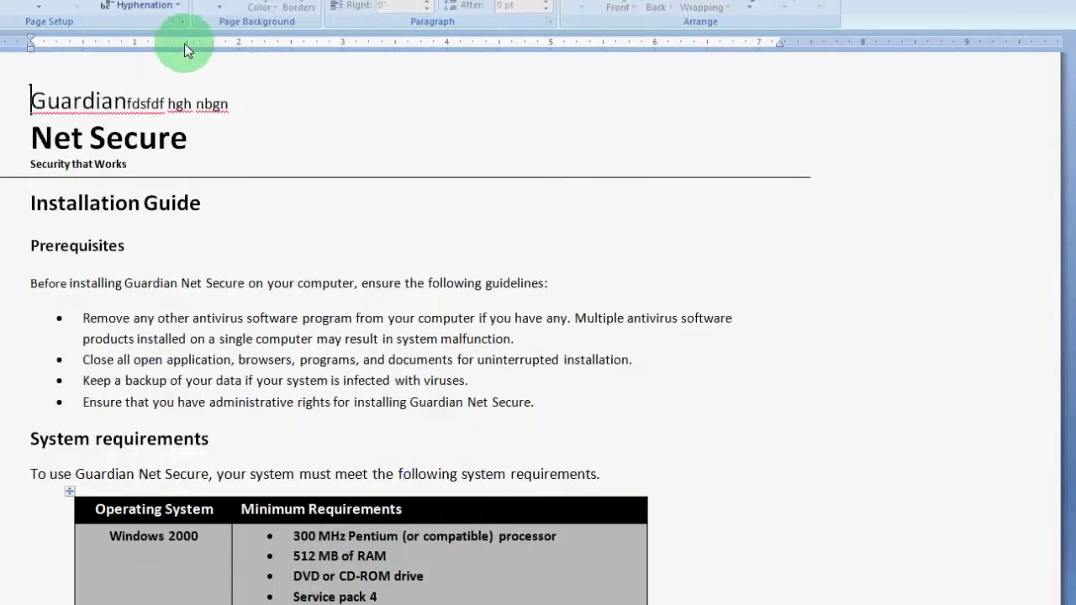
Set Portrait orientation and Multiple pages to Mirror margins, then scroll through the pages.
left_click(181, 21)
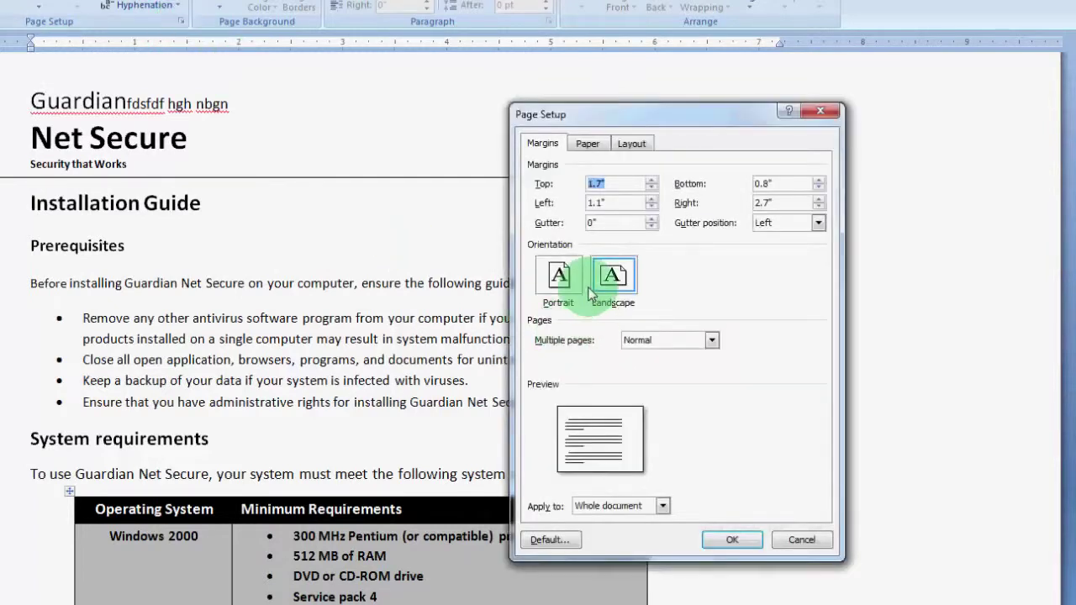
left_click(554, 278)
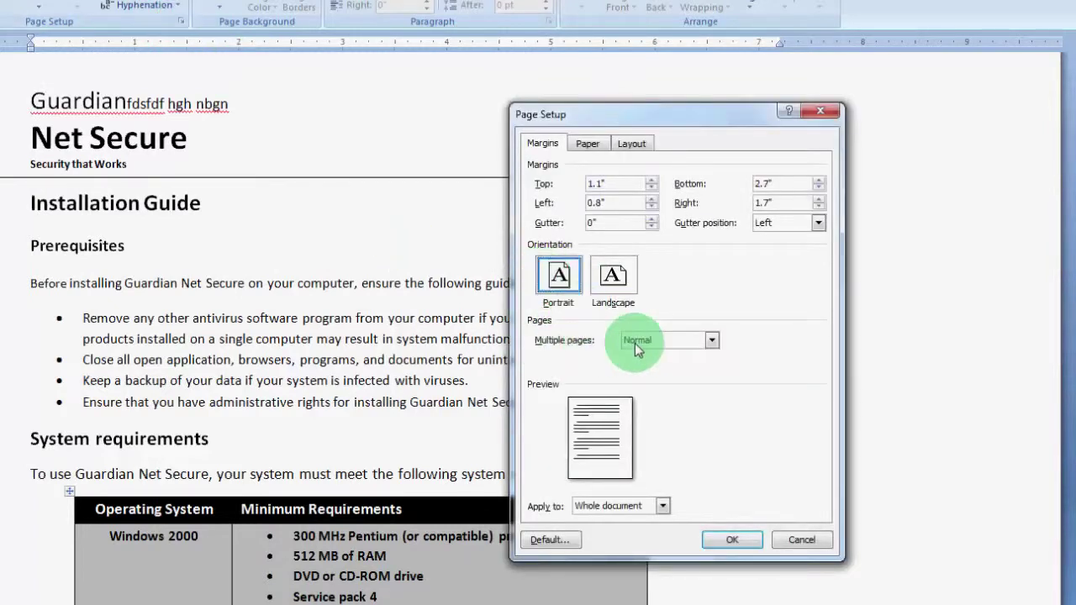
left_click(708, 340)
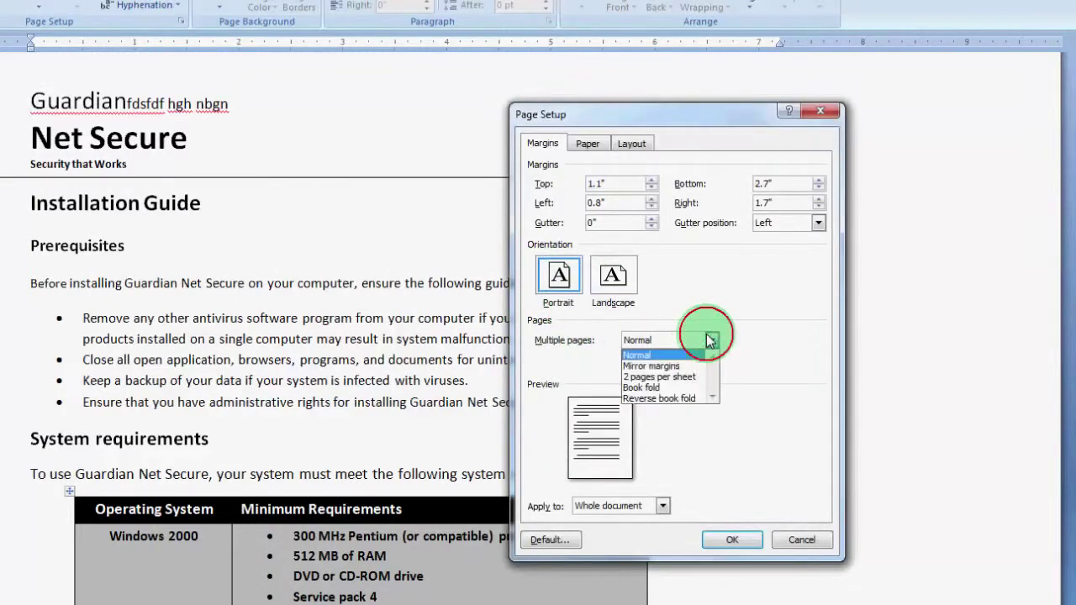
left_click(669, 365)
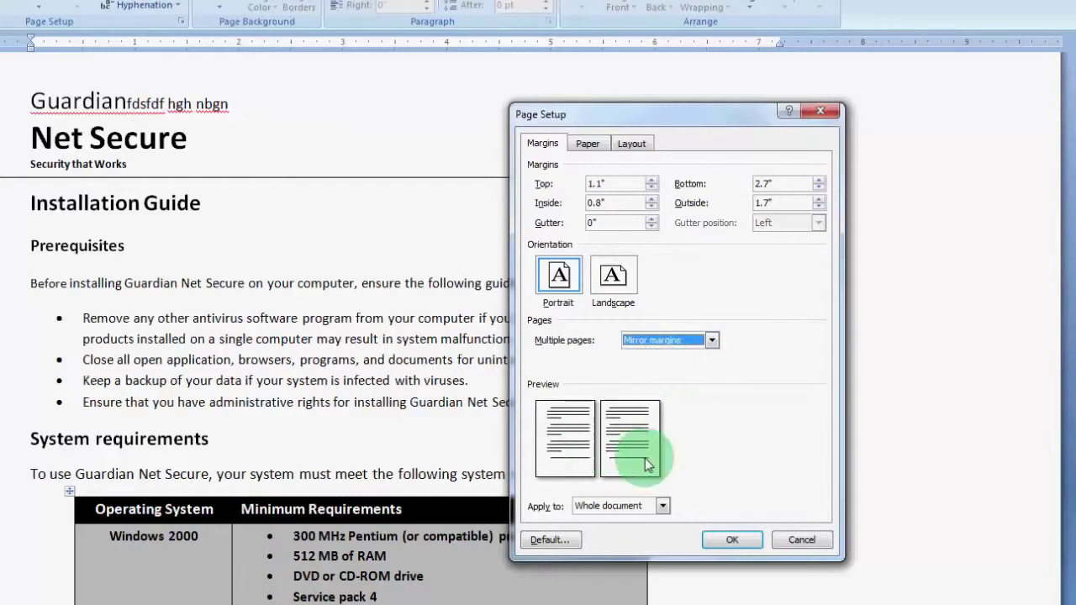
left_click(731, 539)
scroll(460, 361, "down", 4)
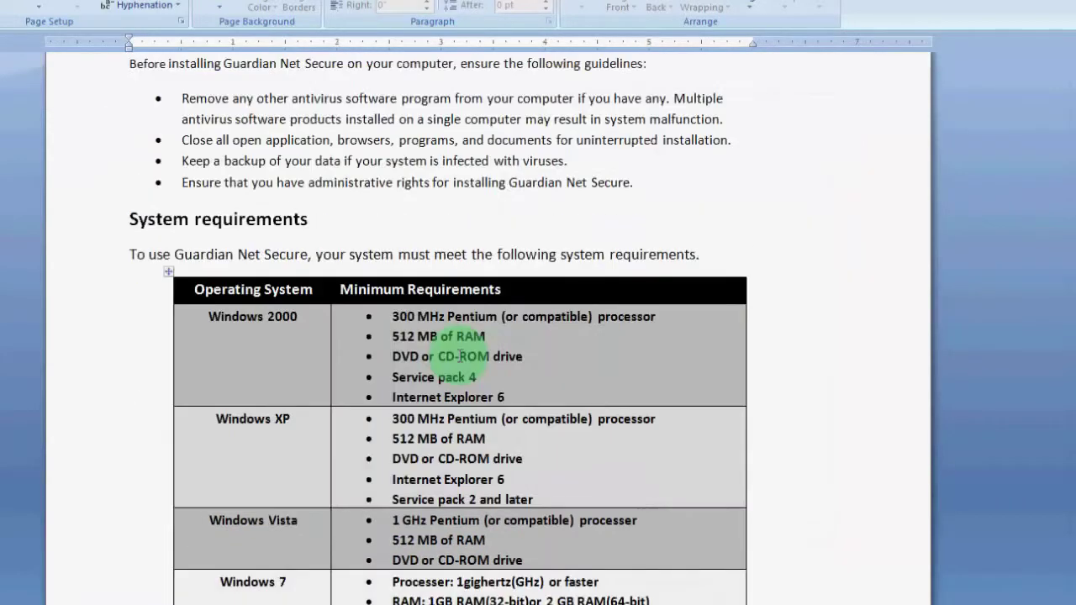
scroll(460, 360, "down", 6)
scroll(459, 361, "down", 5)
scroll(458, 360, "down", 2)
scroll(445, 341, "up", 6)
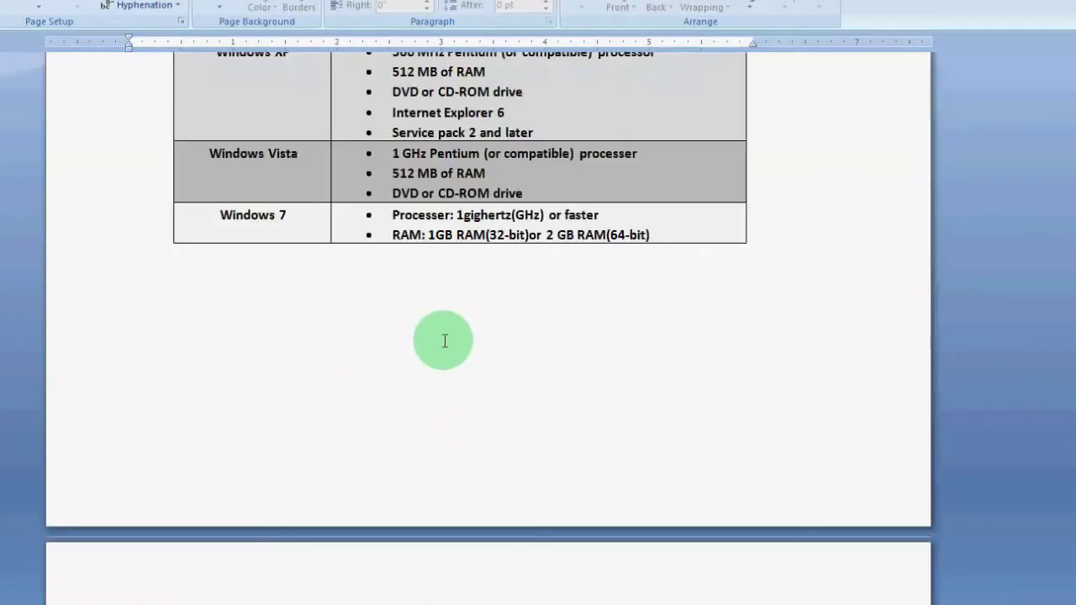
Set Multiple pages to 2 pages per sheet and scroll through the result.
left_click(179, 22)
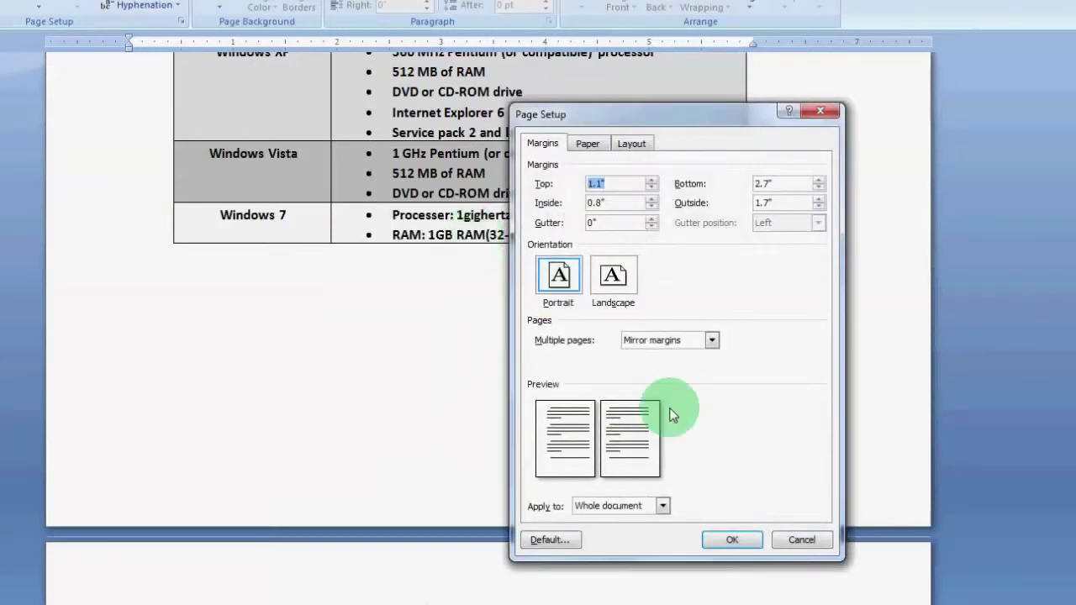
left_click(711, 341)
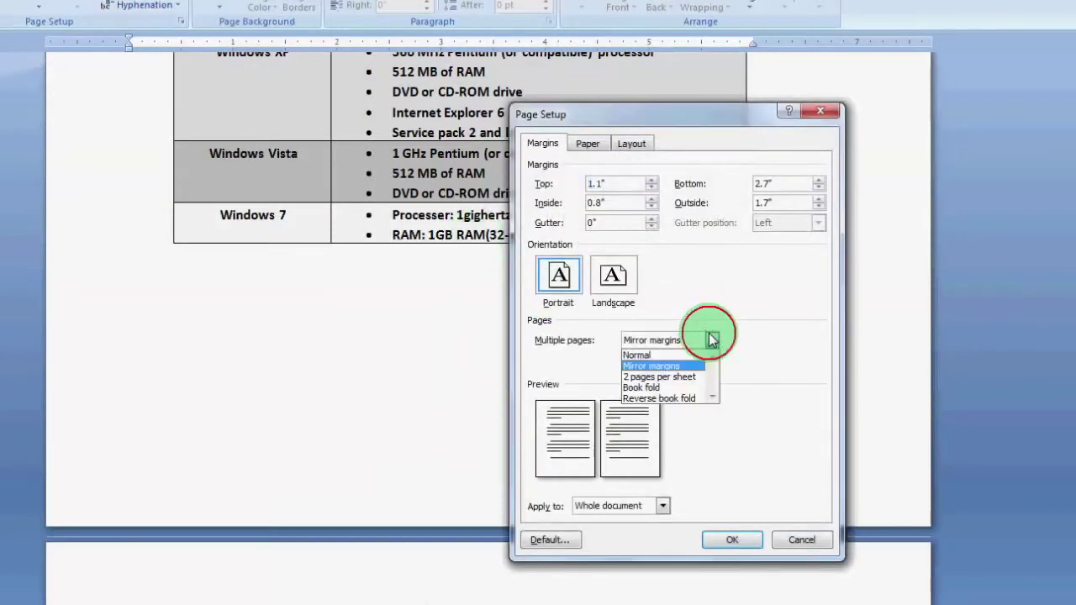
left_click(677, 378)
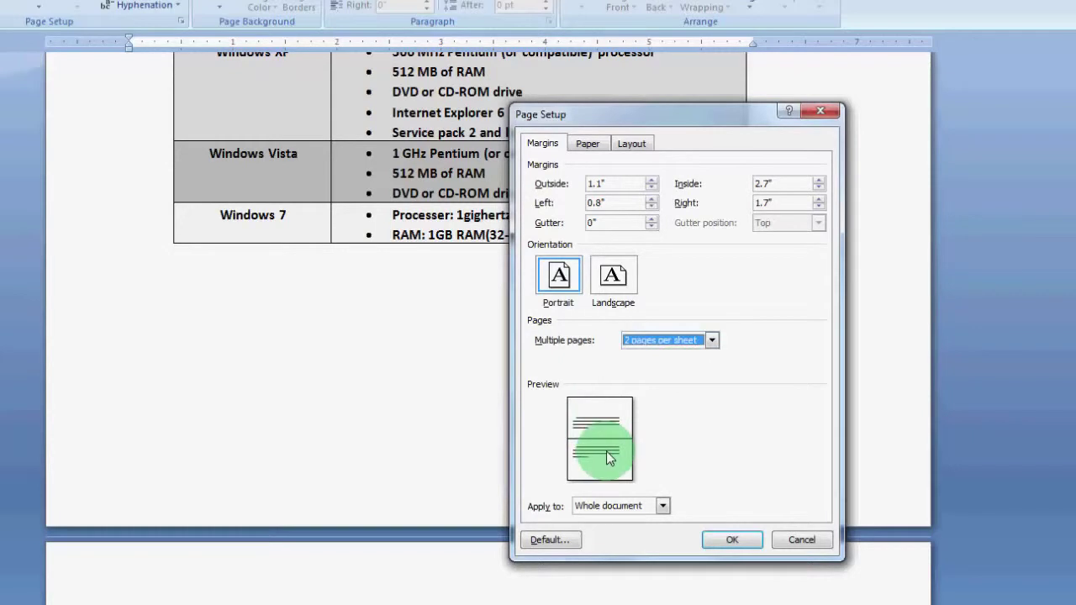
left_click(730, 538)
scroll(388, 420, "up", 5)
scroll(388, 420, "down", 5)
scroll(389, 421, "down", 5)
scroll(389, 416, "down", 5)
scroll(390, 412, "down", 5)
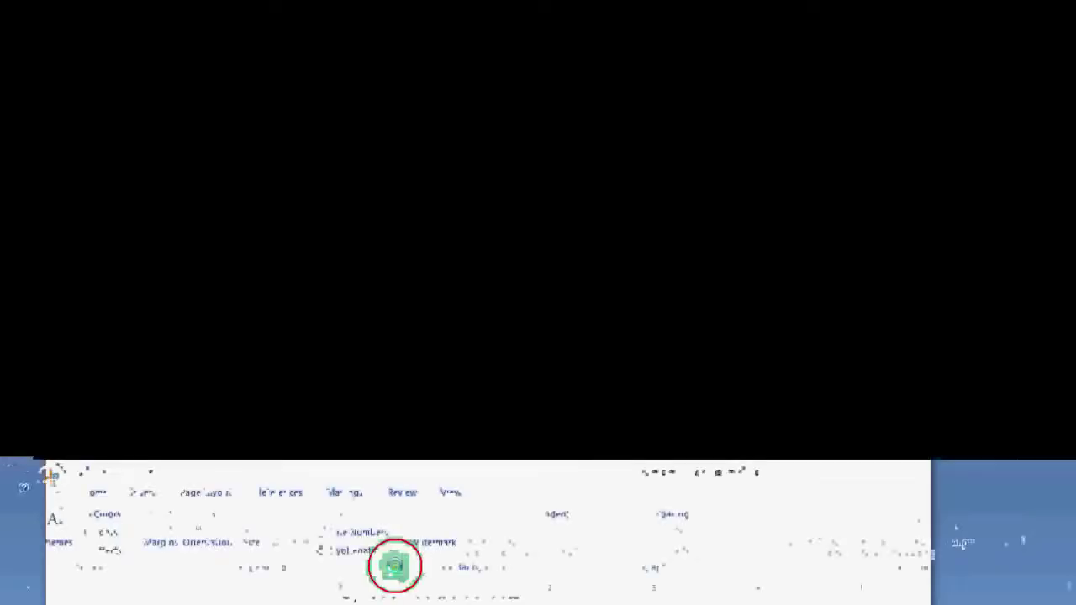
Change Multiple pages to Book fold and scroll to check the booklet layout.
left_click(711, 341)
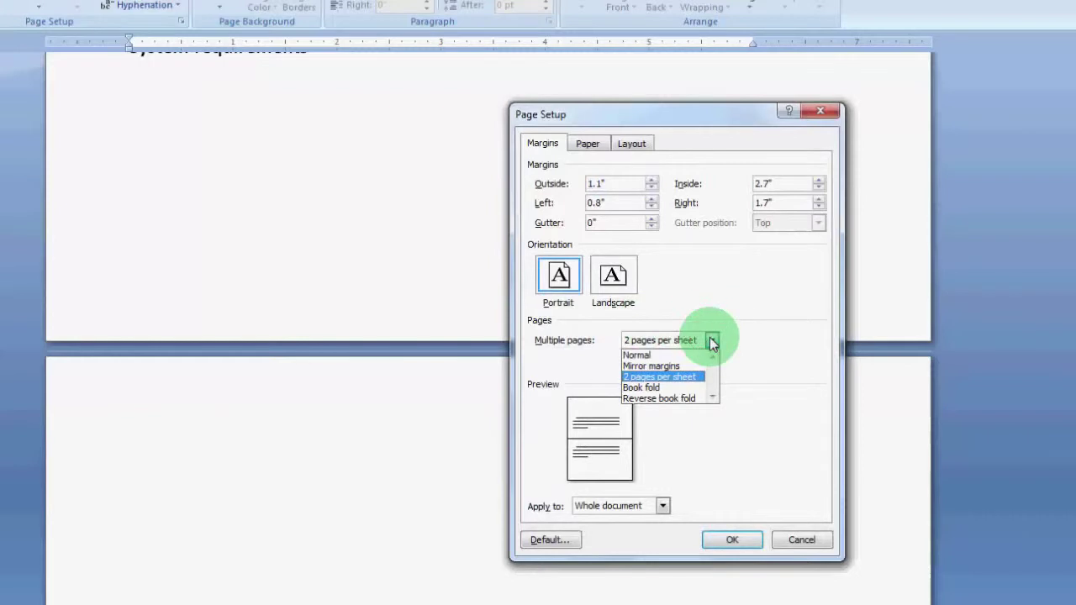
left_click(676, 388)
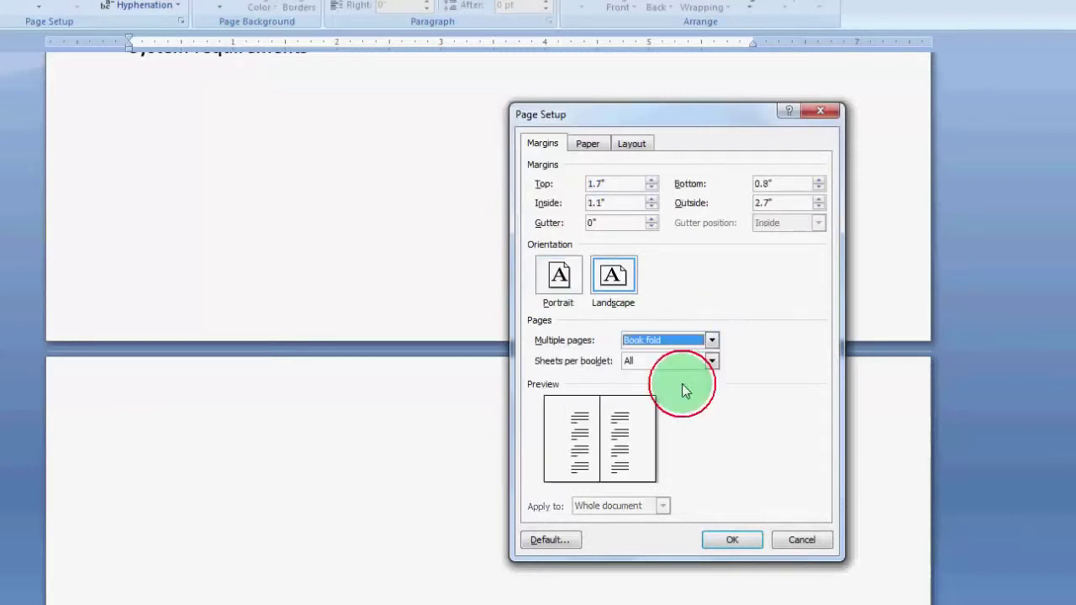
left_click(739, 546)
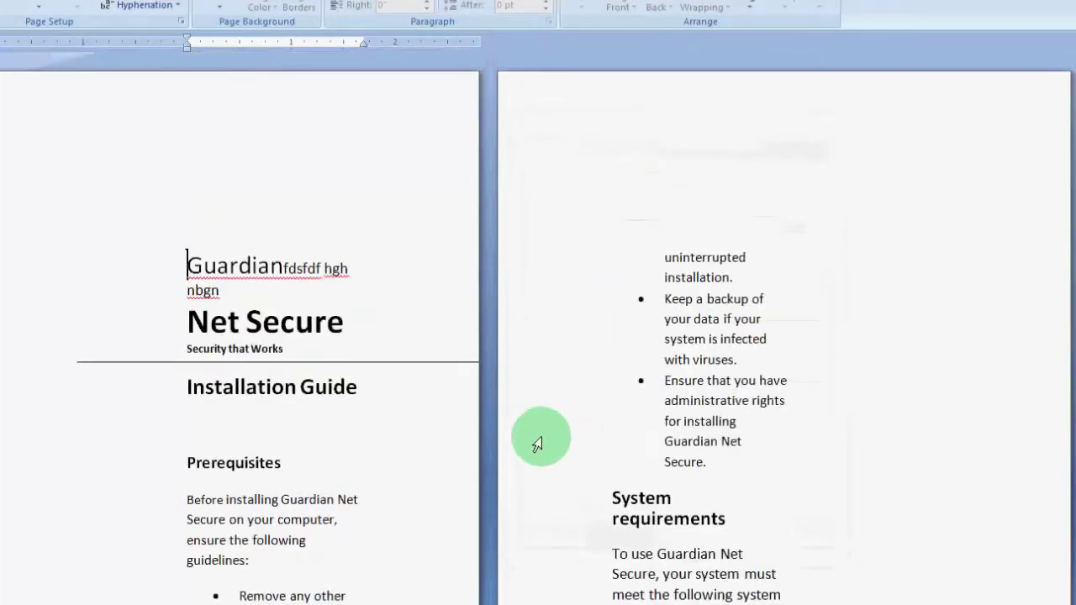
scroll(217, 347, "down", 5)
scroll(217, 353, "down", 3)
scroll(212, 358, "down", 4)
scroll(211, 360, "down", 4)
scroll(210, 357, "up", 5)
scroll(207, 353, "up", 6)
scroll(201, 351, "up", 5)
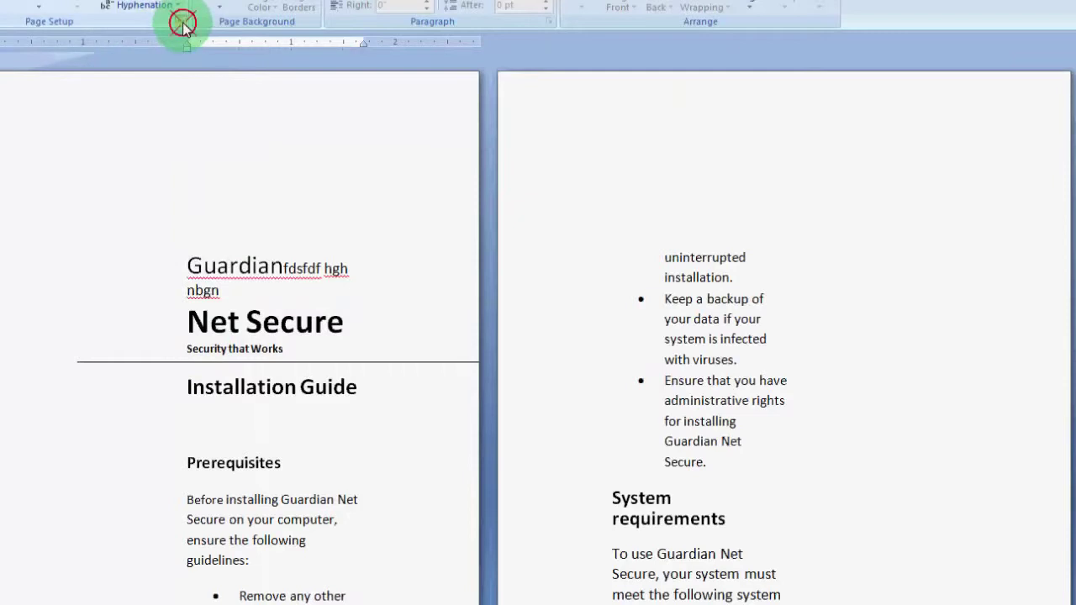
Switch Multiple pages from book fold back to Normal for the whole document.
left_click(182, 25)
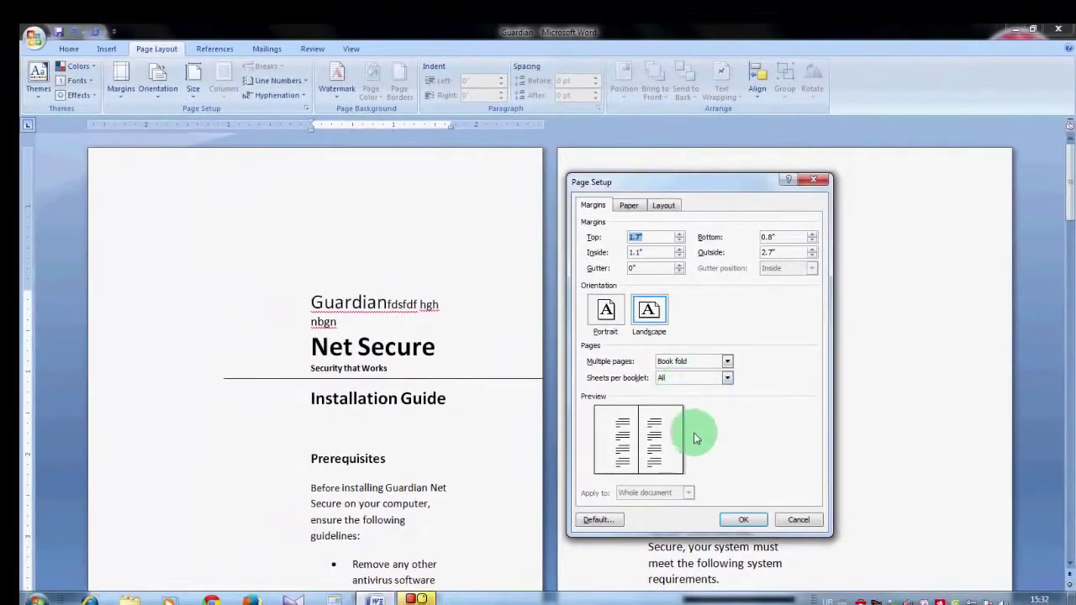
left_click(728, 380)
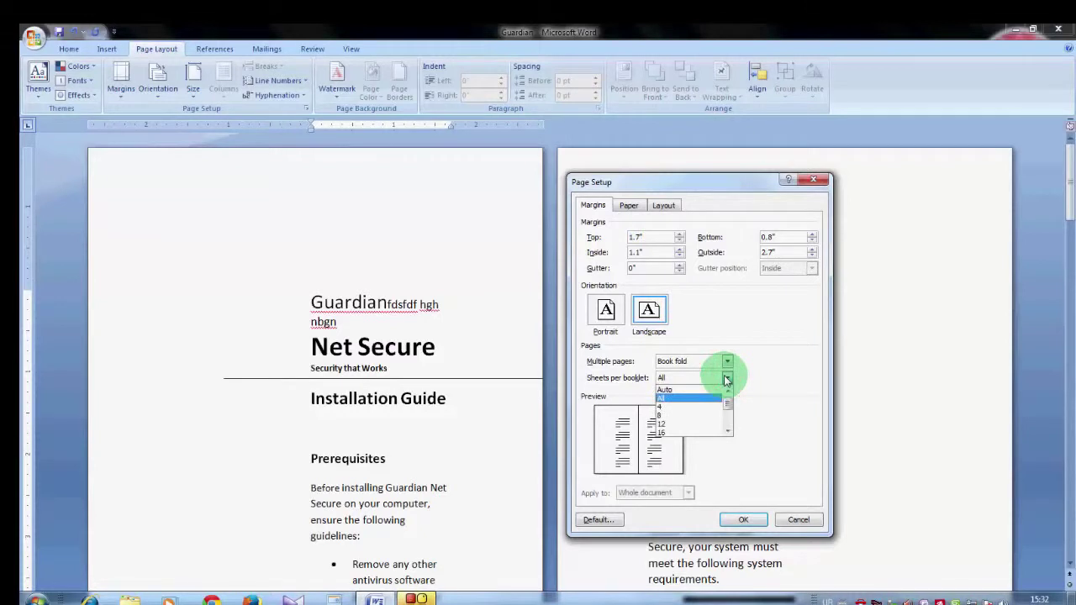
left_click(727, 361)
left_click(727, 362)
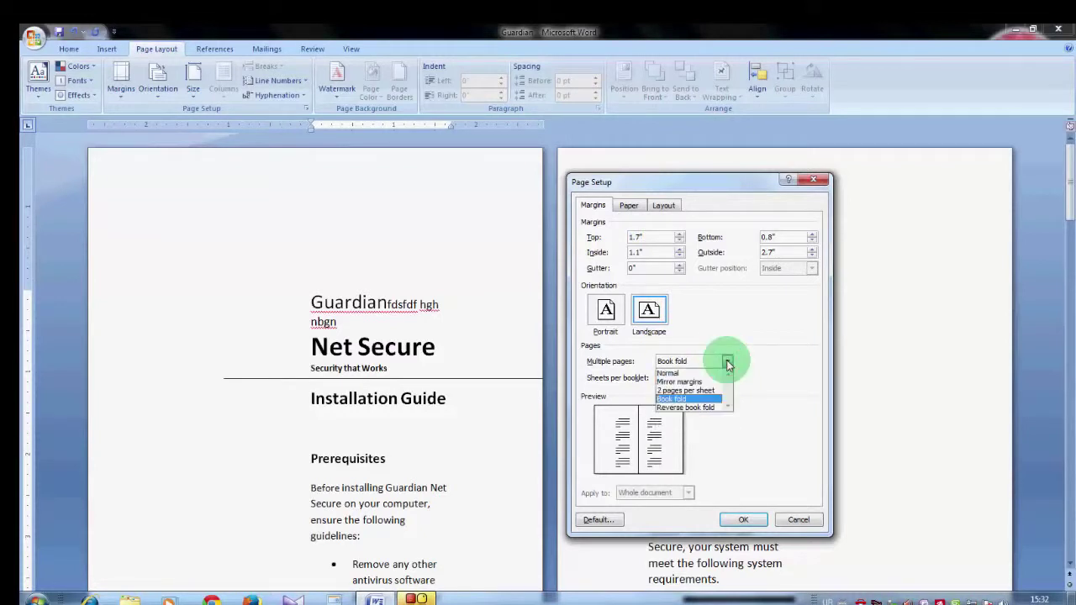
left_click(682, 373)
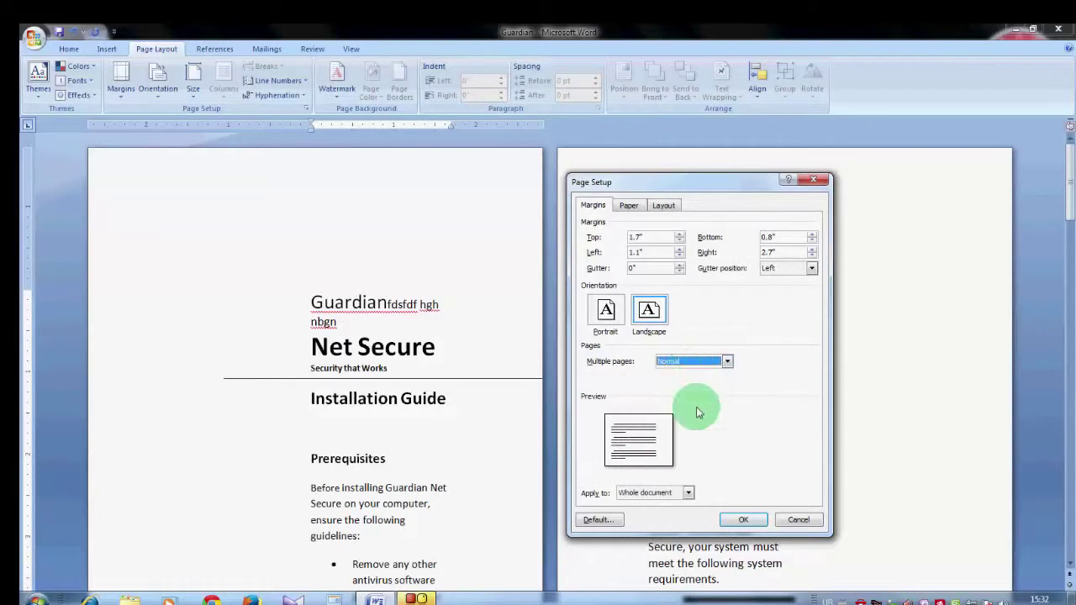
left_click(687, 494)
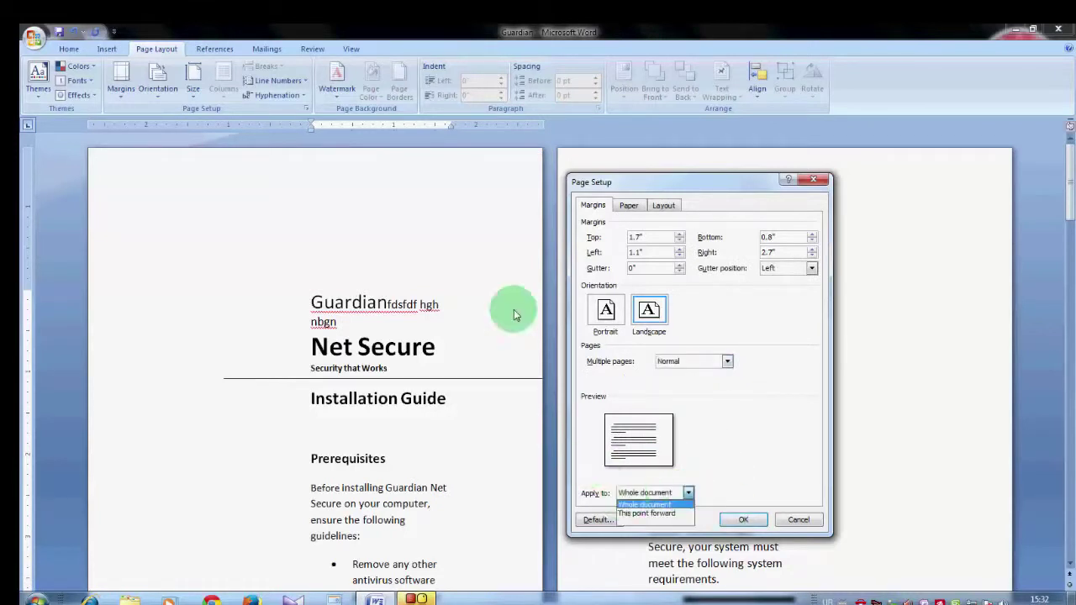
left_click(644, 503)
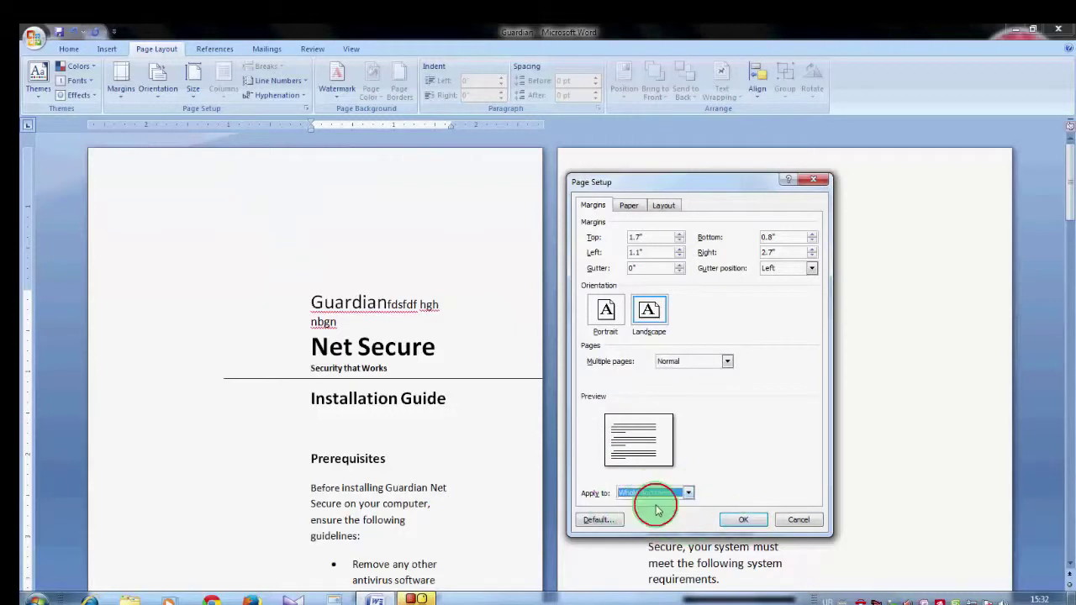
left_click(745, 520)
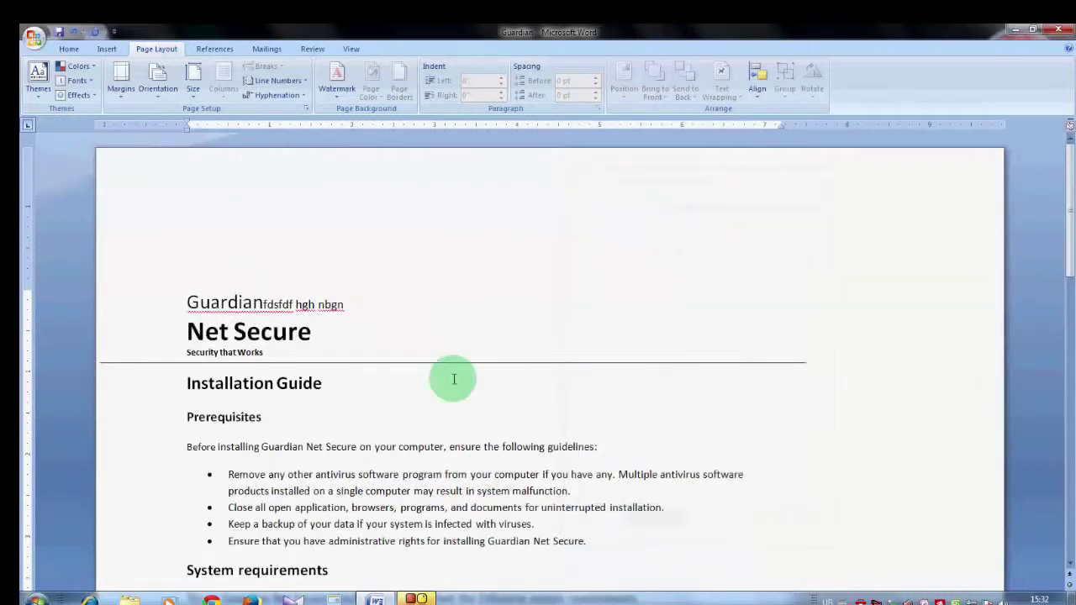
Save the current page settings as the default for new documents, confirming with Yes.
left_click(304, 106)
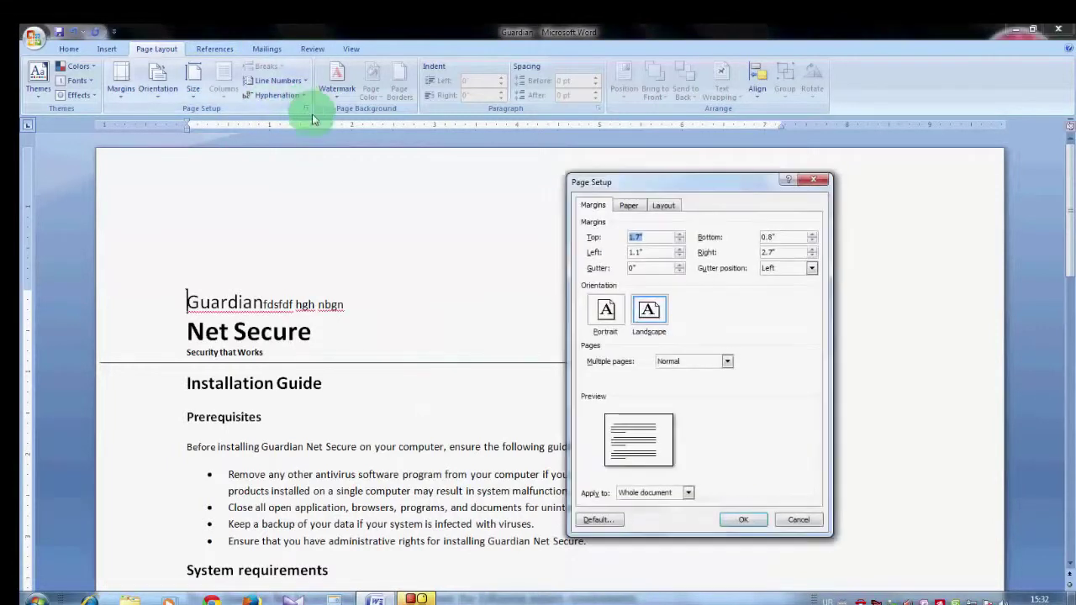
left_click(595, 521)
left_click(526, 362)
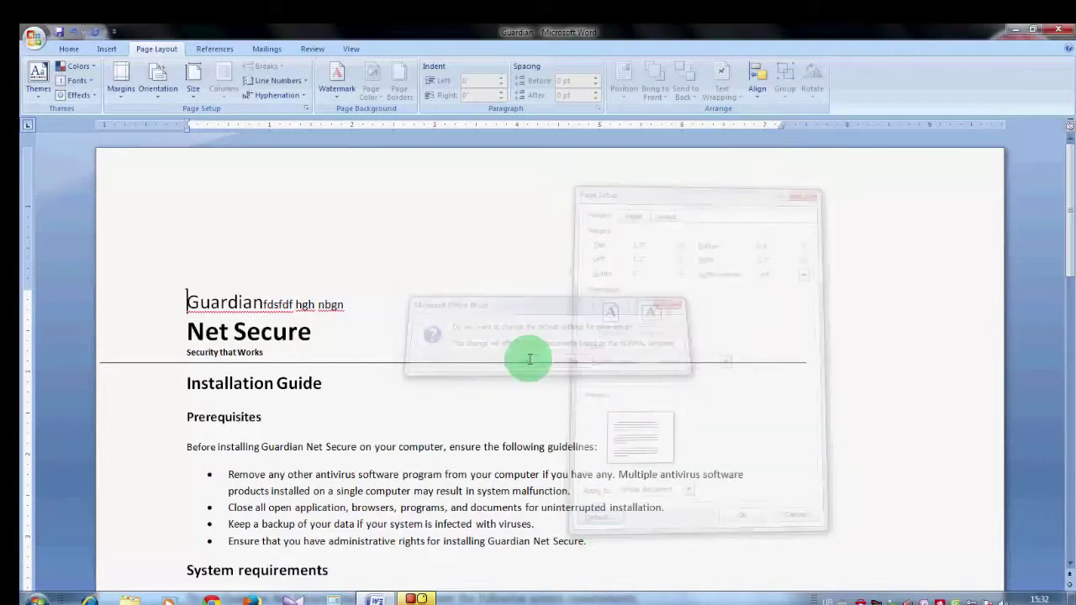
left_click(306, 108)
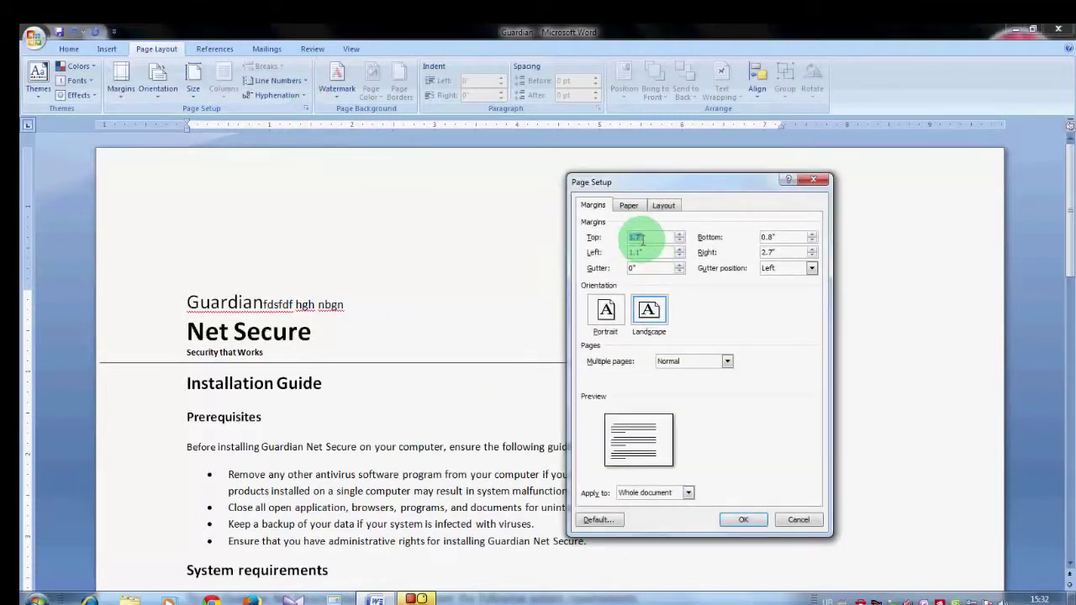
Set the paper size to A4 (11.69" × 8.27") in the Paper settings.
left_click(626, 208)
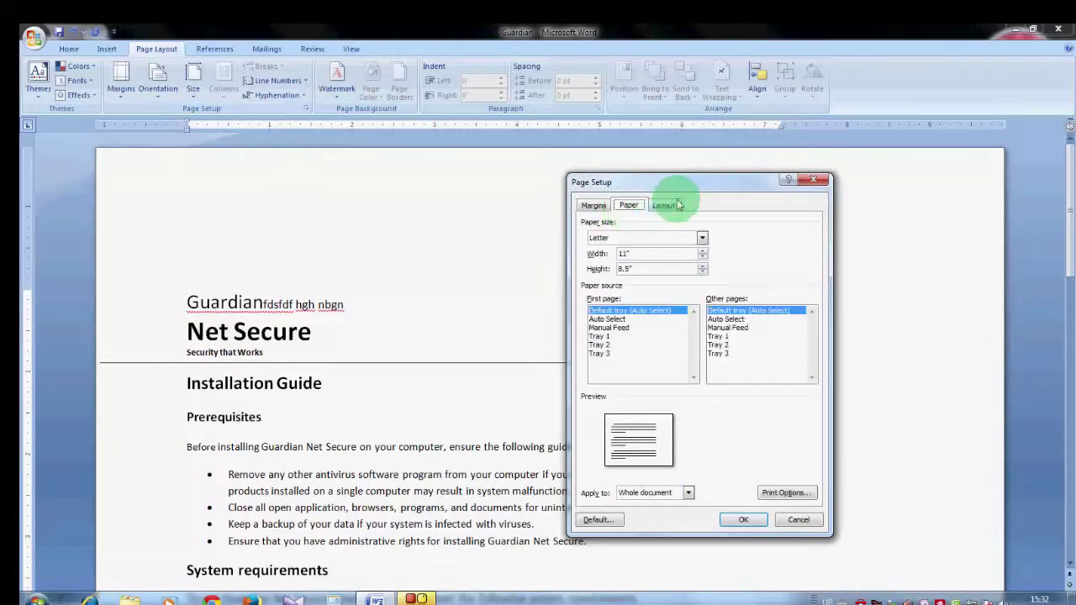
left_click_drag(686, 181, 610, 174)
left_click(625, 232)
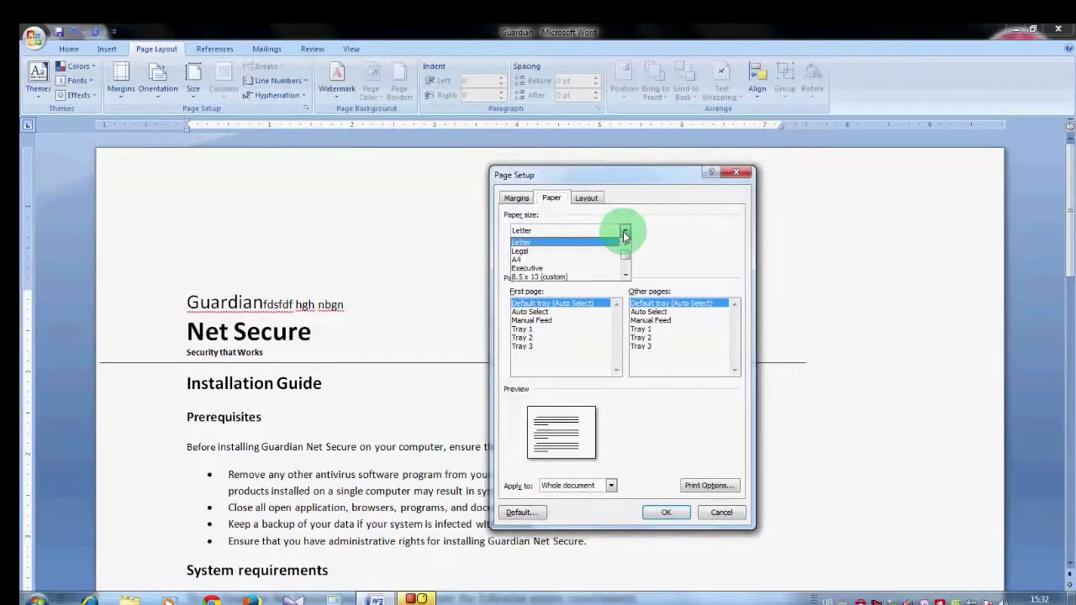
left_click(536, 260)
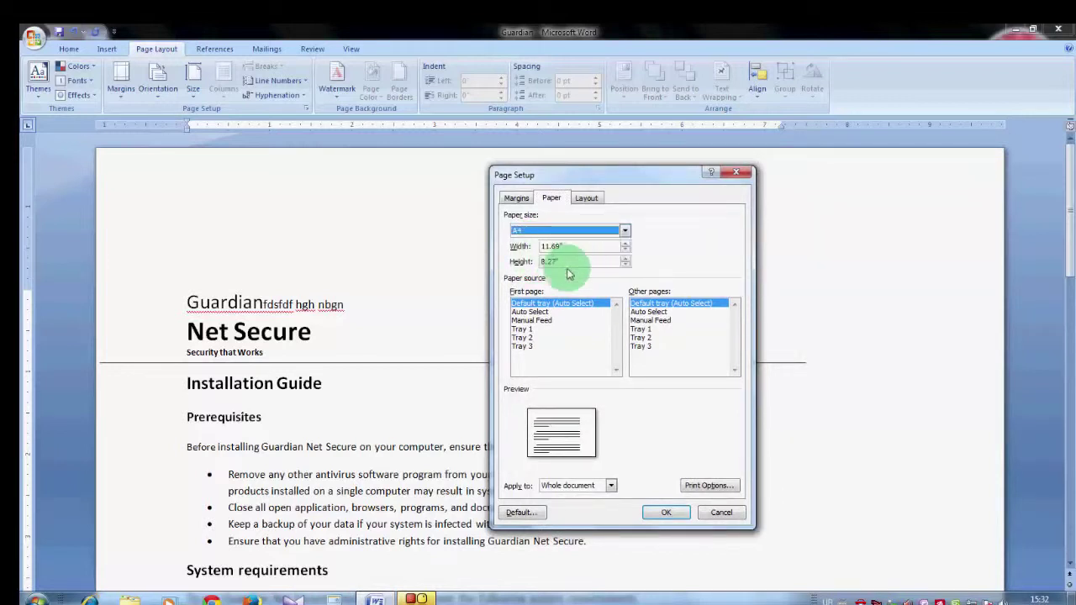
left_click(625, 244)
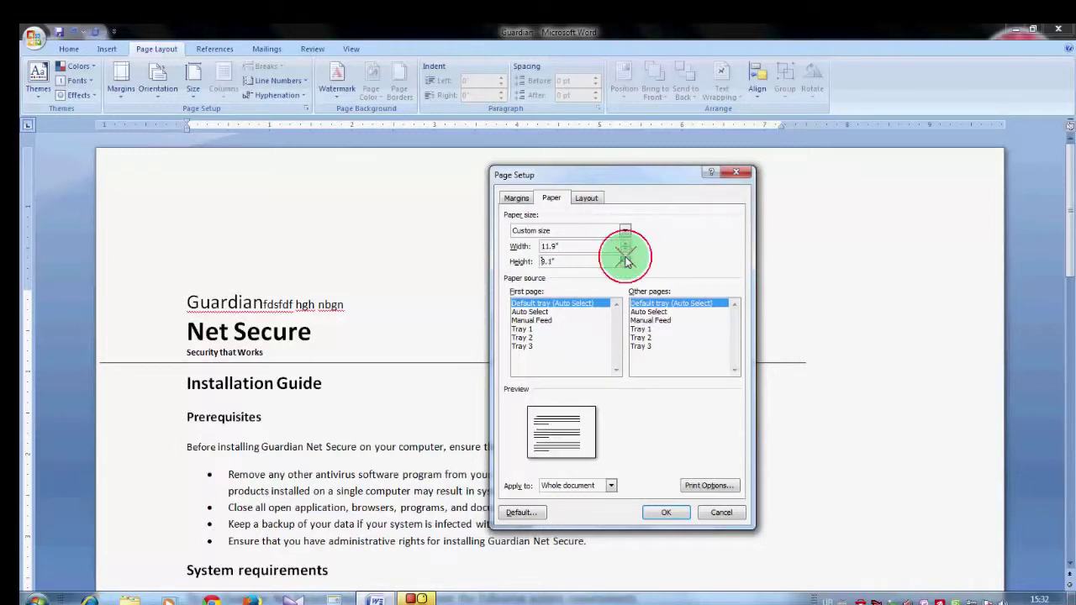
left_click(625, 259)
left_click(626, 259)
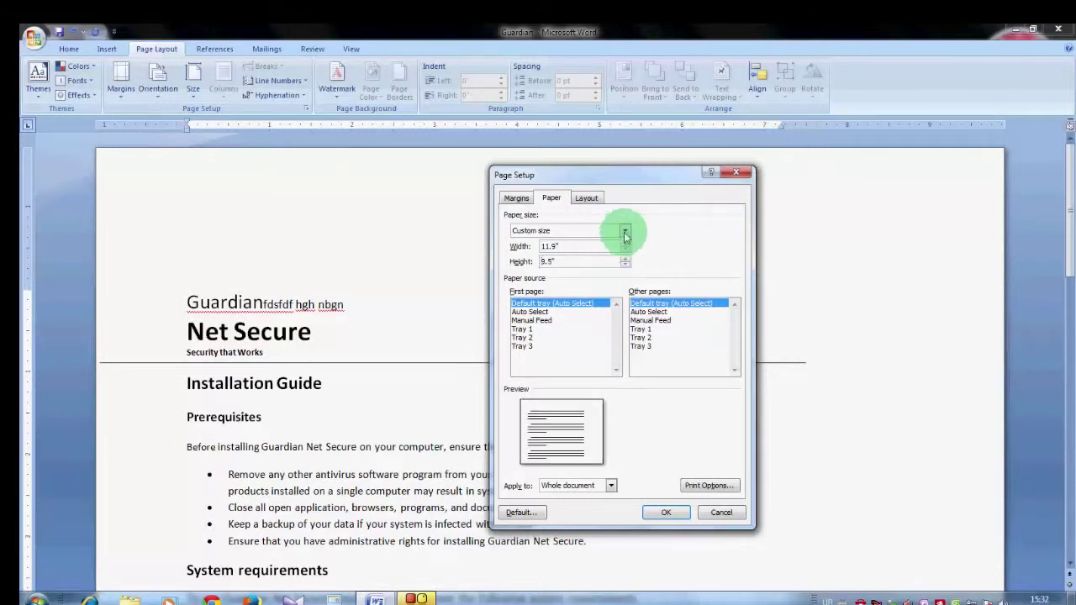
left_click(625, 236)
scroll(577, 253, "up", 5)
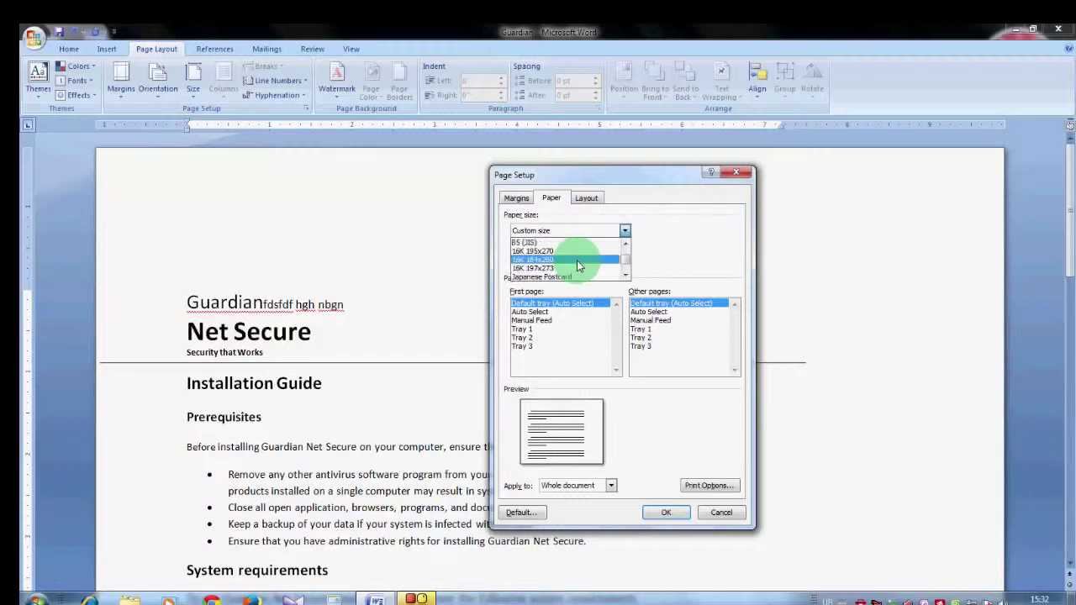
scroll(572, 252, "up", 5)
left_click(525, 255)
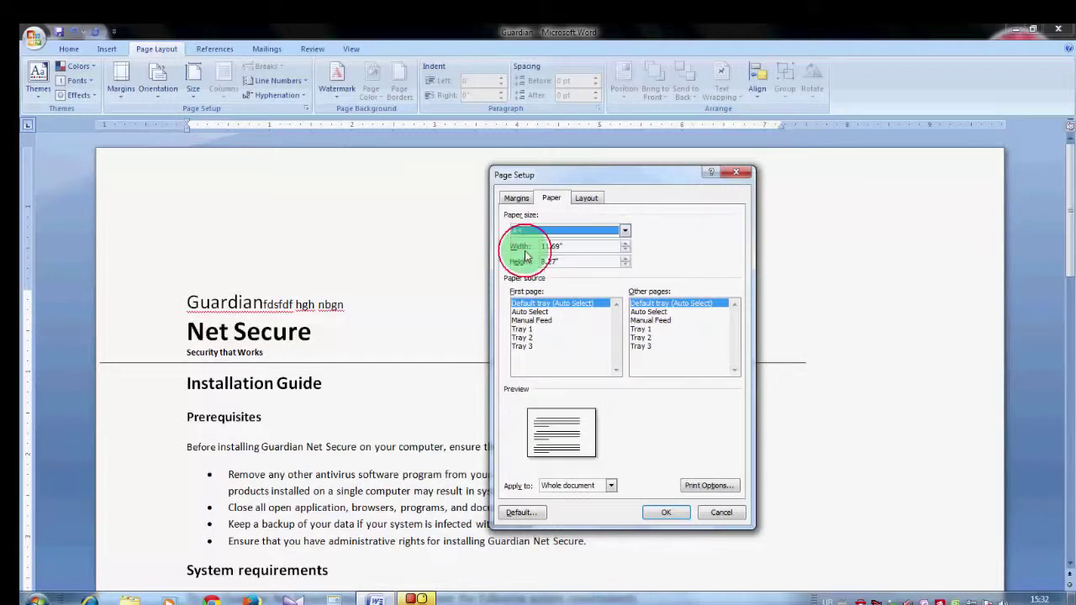
Feed both first page and other pages from Auto Select, applied to the whole document.
left_click(530, 312)
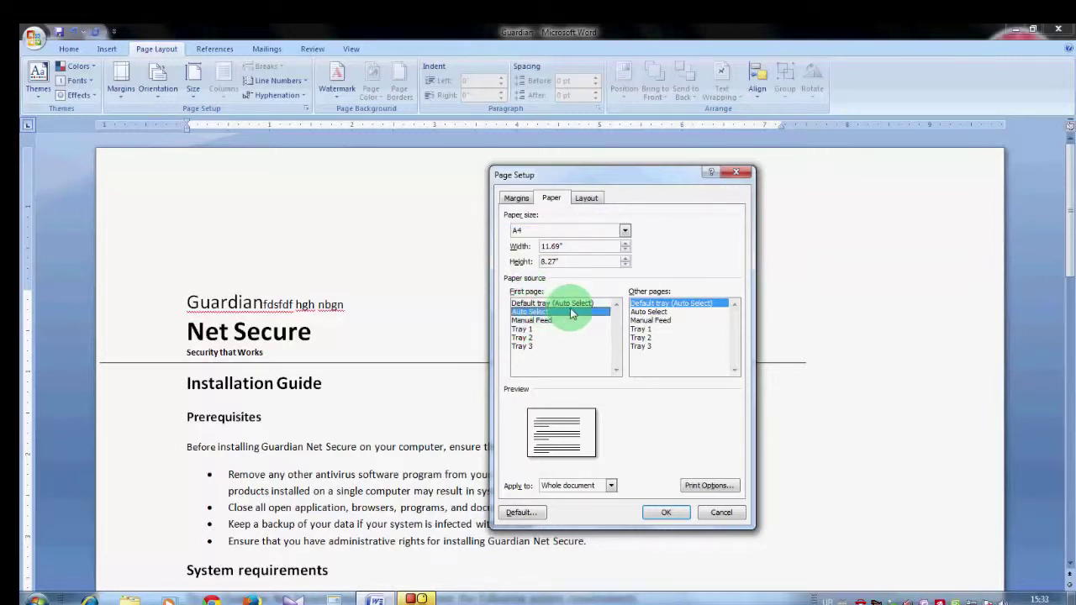
left_click(668, 312)
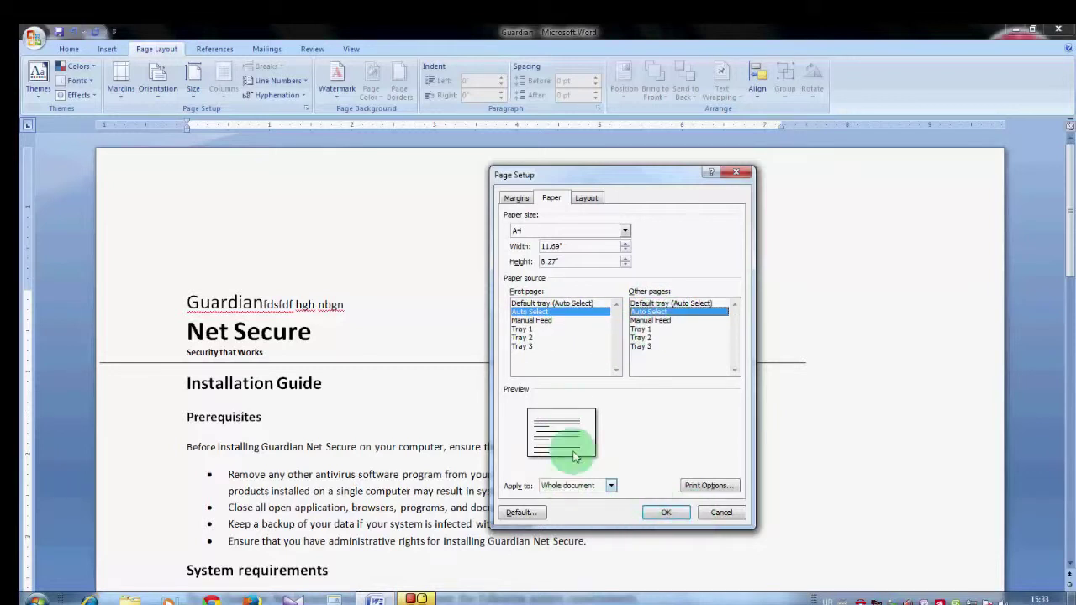
left_click(612, 485)
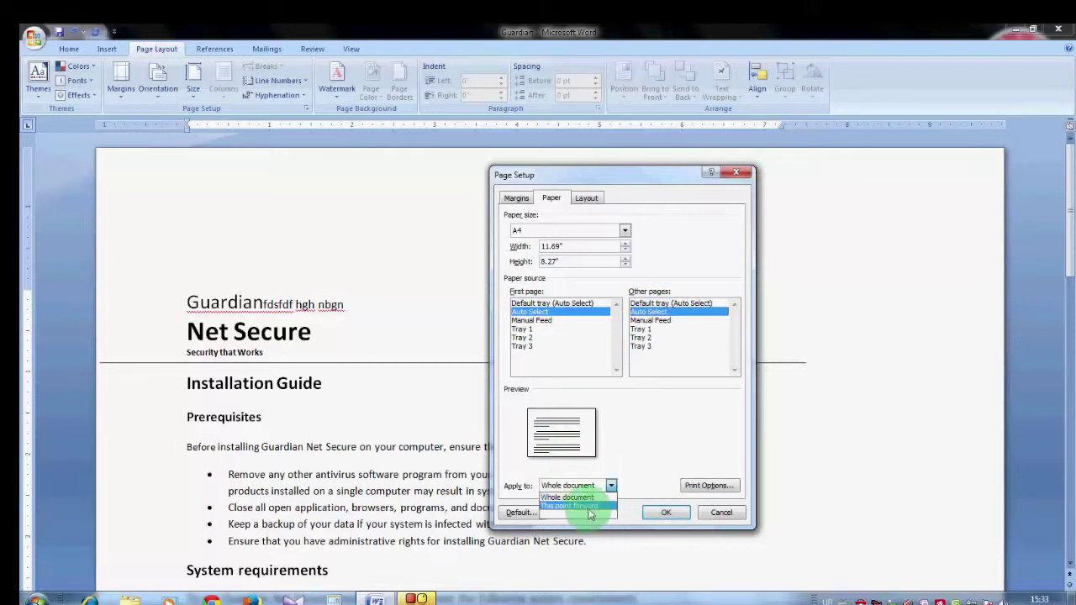
left_click(622, 453)
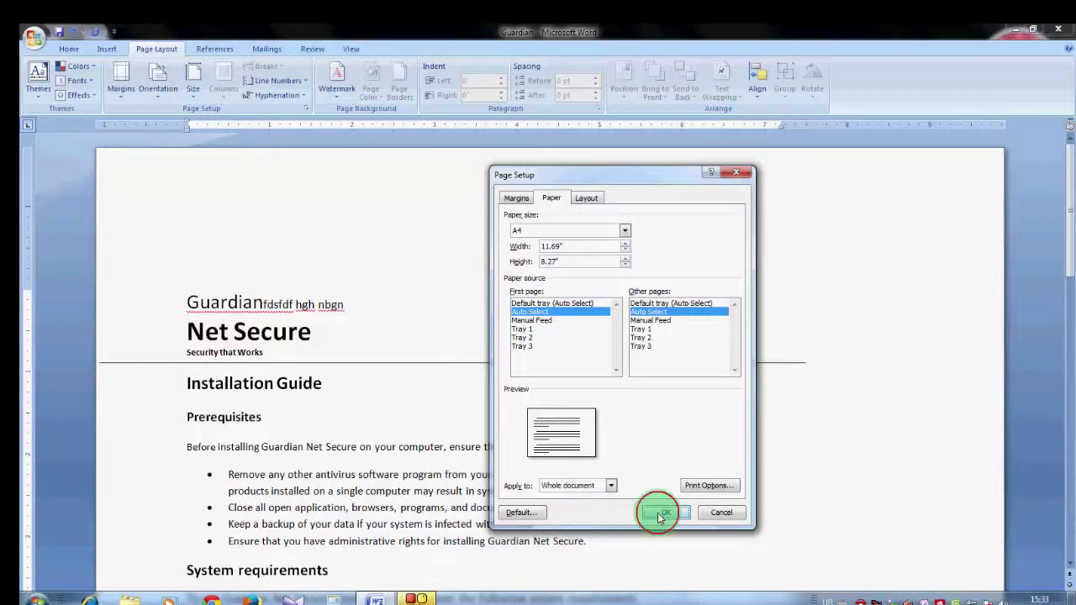
left_click(662, 513)
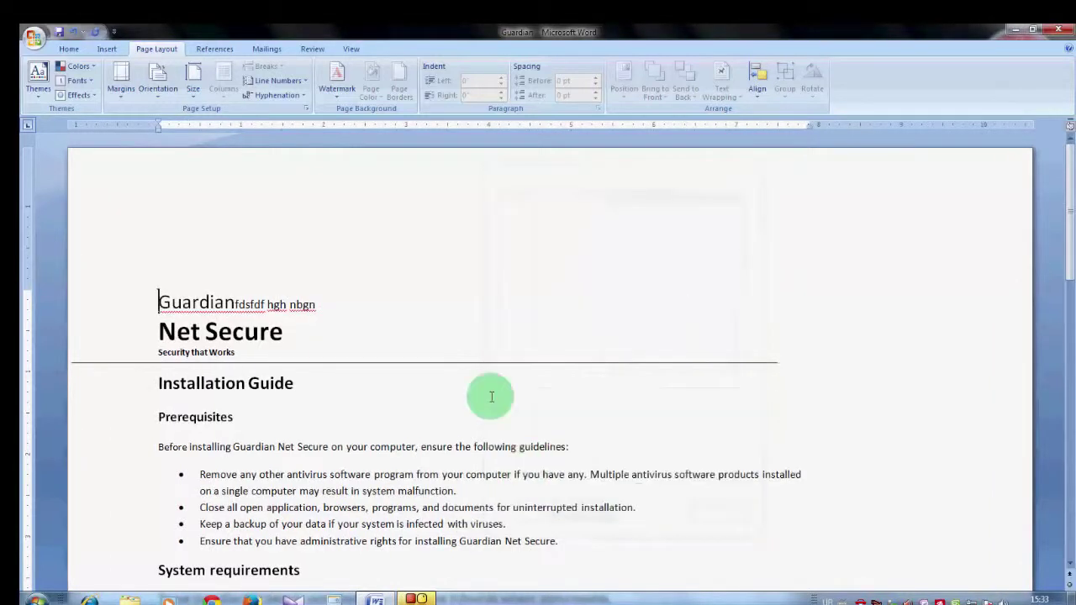
Keep Section start as New page and enable Different first page and Different odd and even headers.
left_click(307, 110)
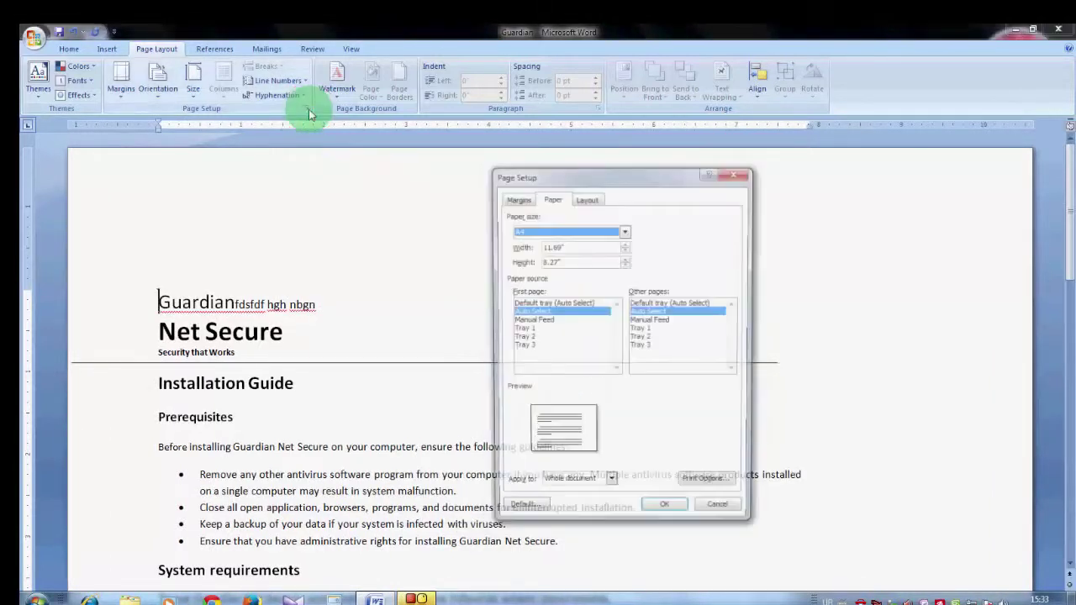
left_click(587, 200)
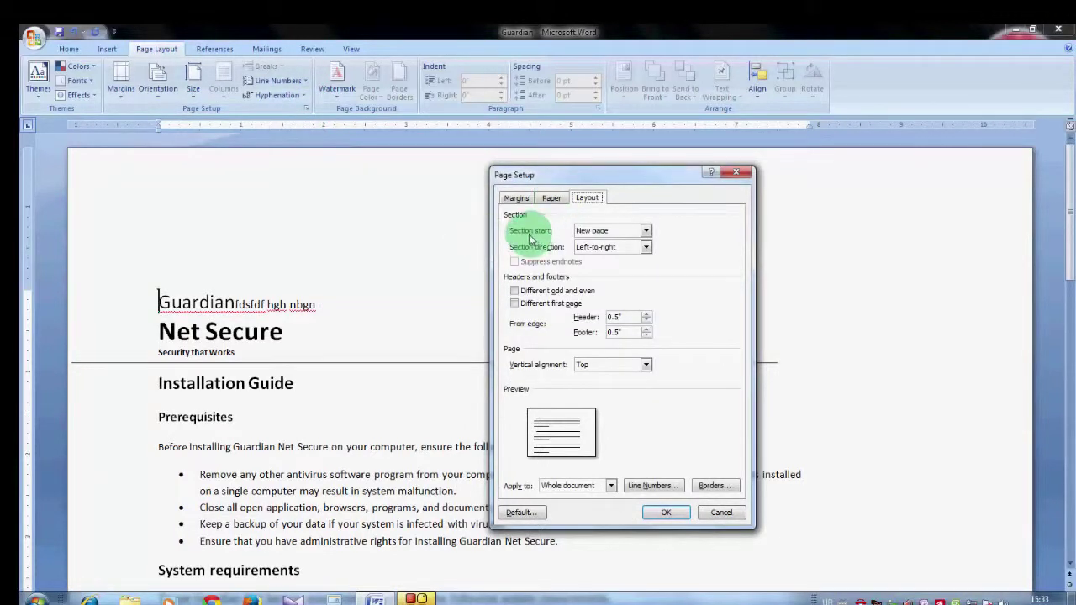
left_click(646, 230)
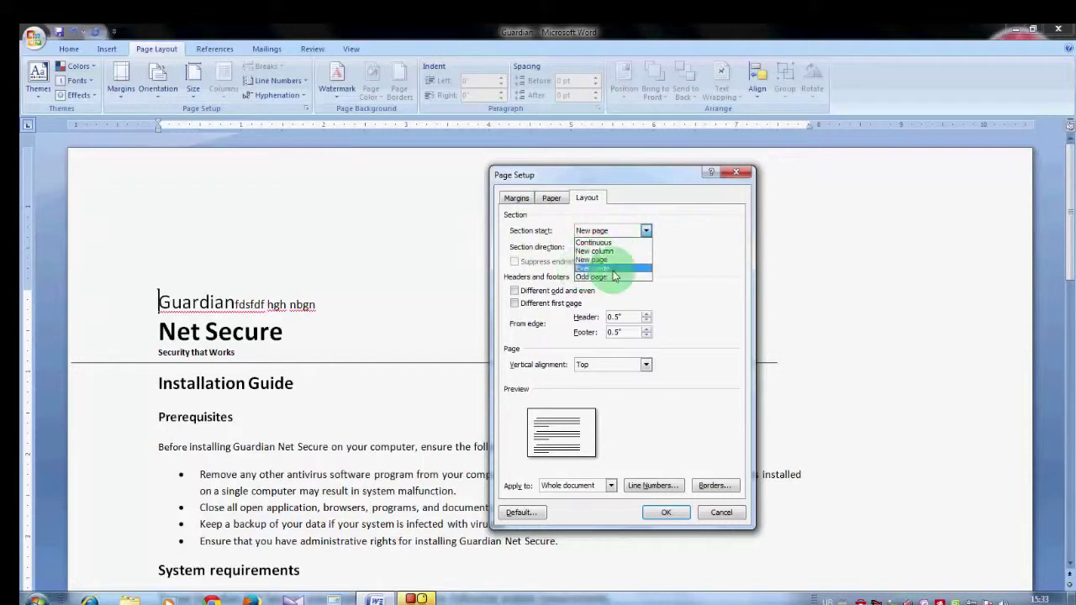
left_click(684, 252)
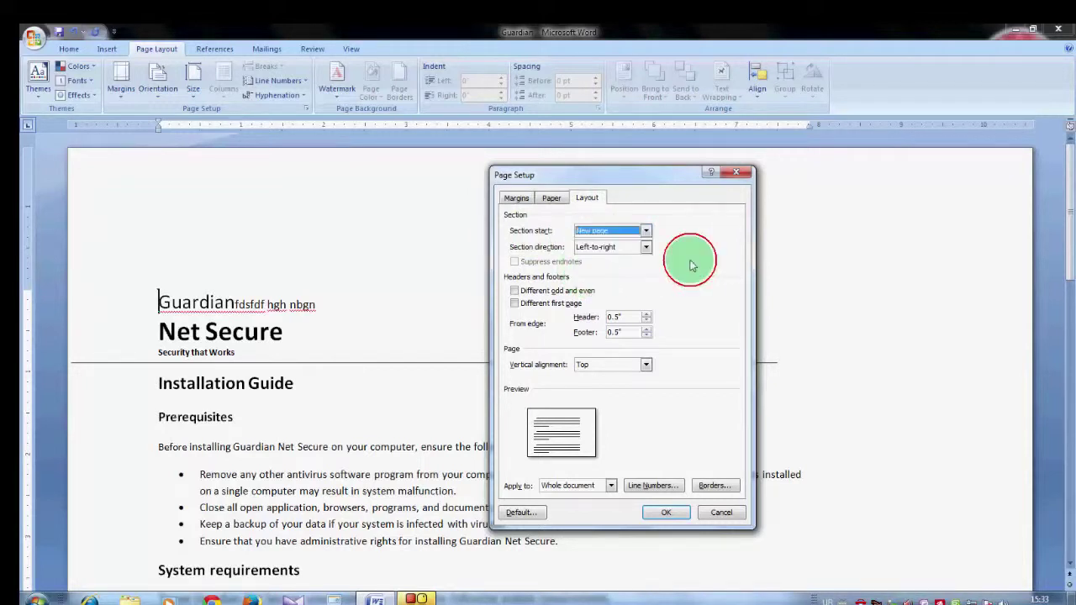
left_click(619, 267)
left_click(509, 301)
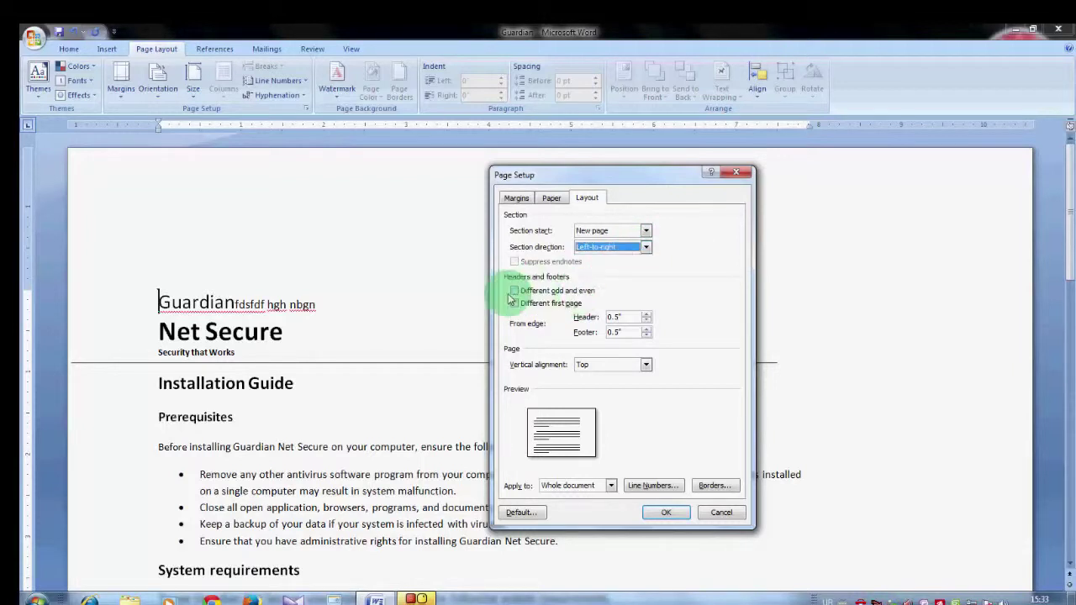
left_click(514, 291)
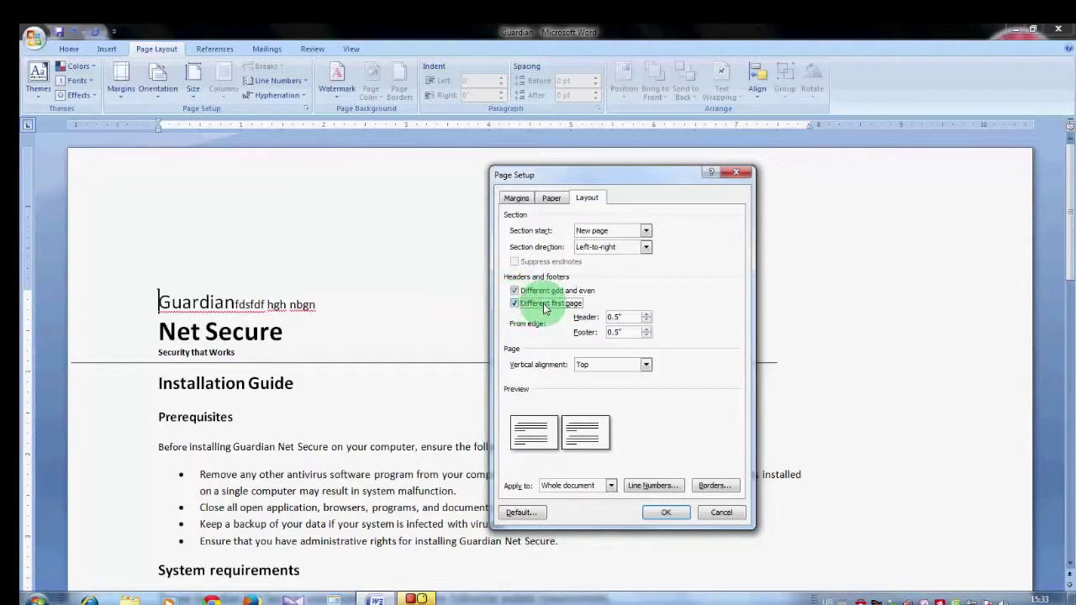
left_click(664, 514)
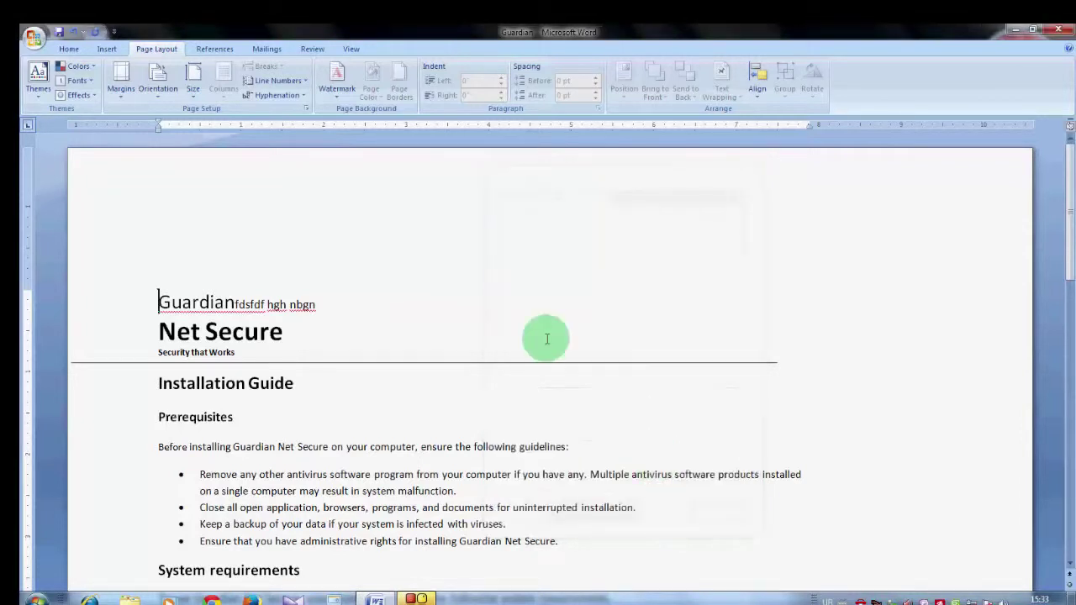
scroll(511, 264, "down", 3)
scroll(547, 361, "down", 5)
scroll(547, 361, "up", 5)
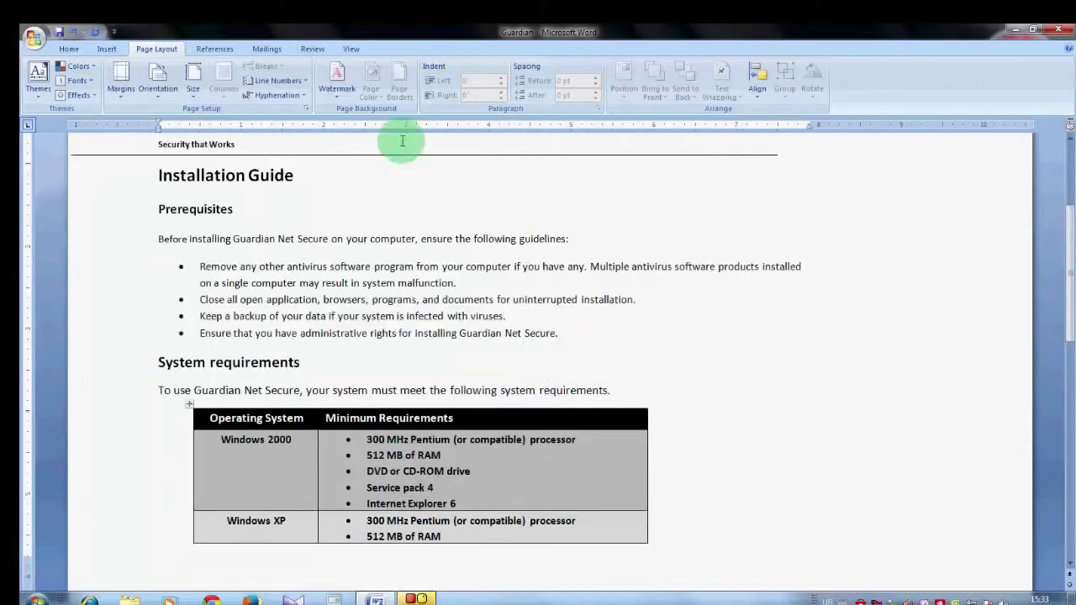
Turn on line numbering starting at 1, counting by 1, restarting each page.
left_click(306, 108)
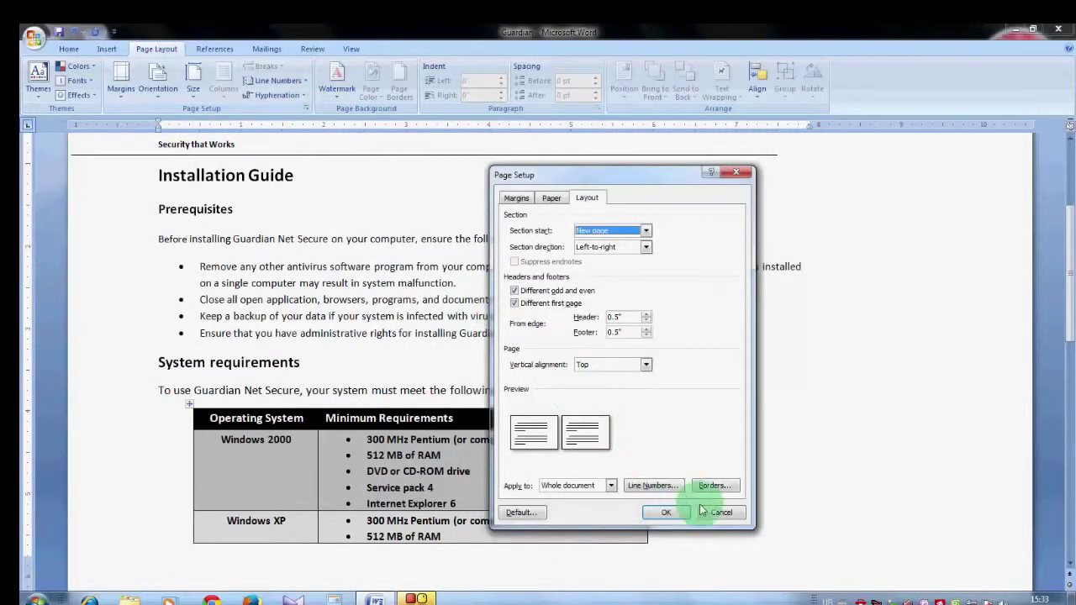
left_click(609, 488)
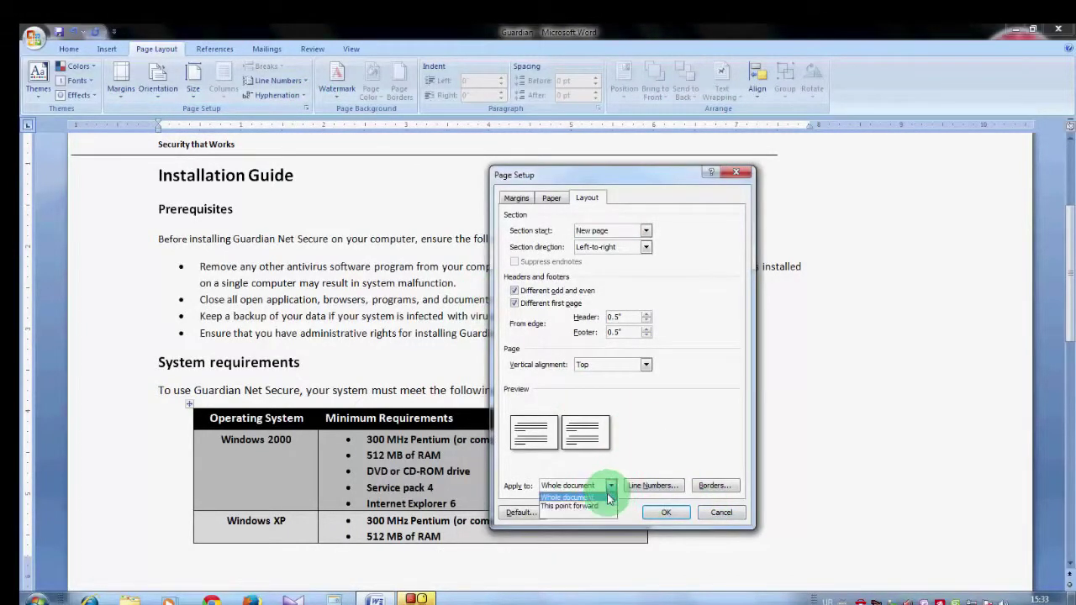
left_click(650, 488)
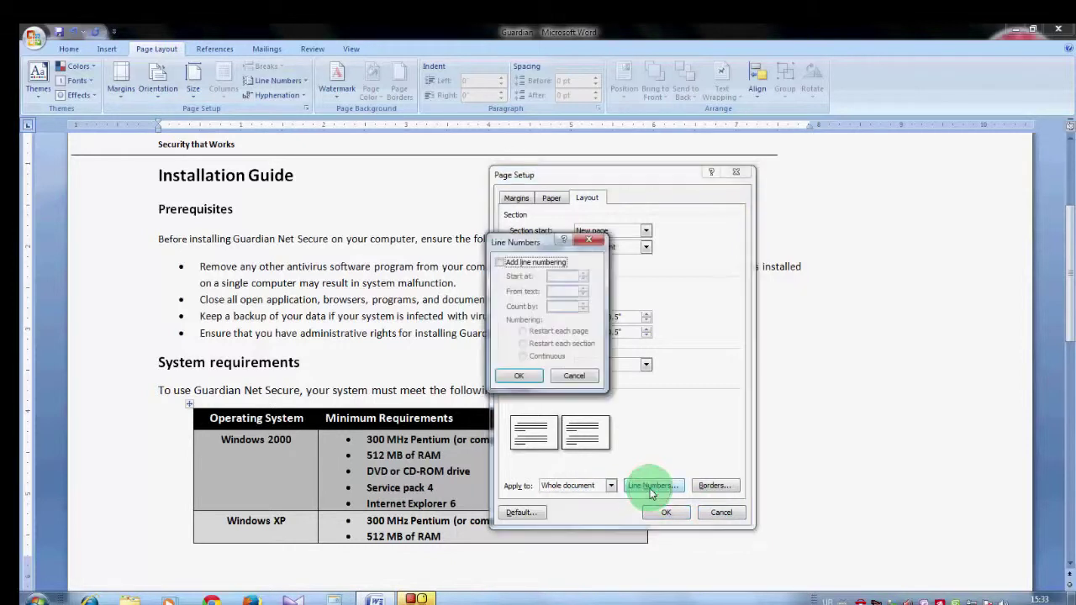
left_click(529, 263)
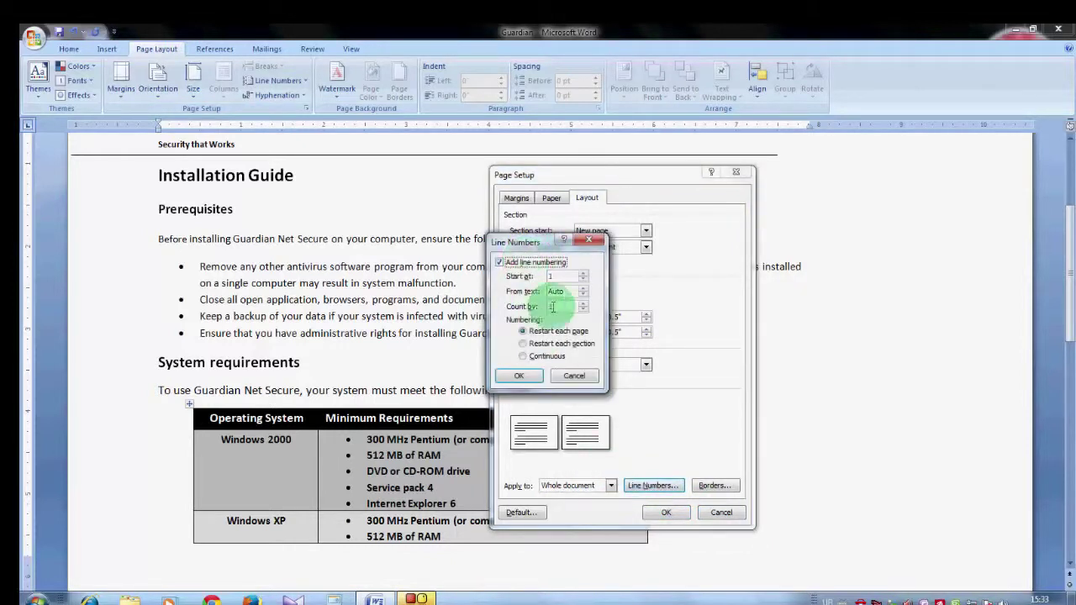
left_click(533, 383)
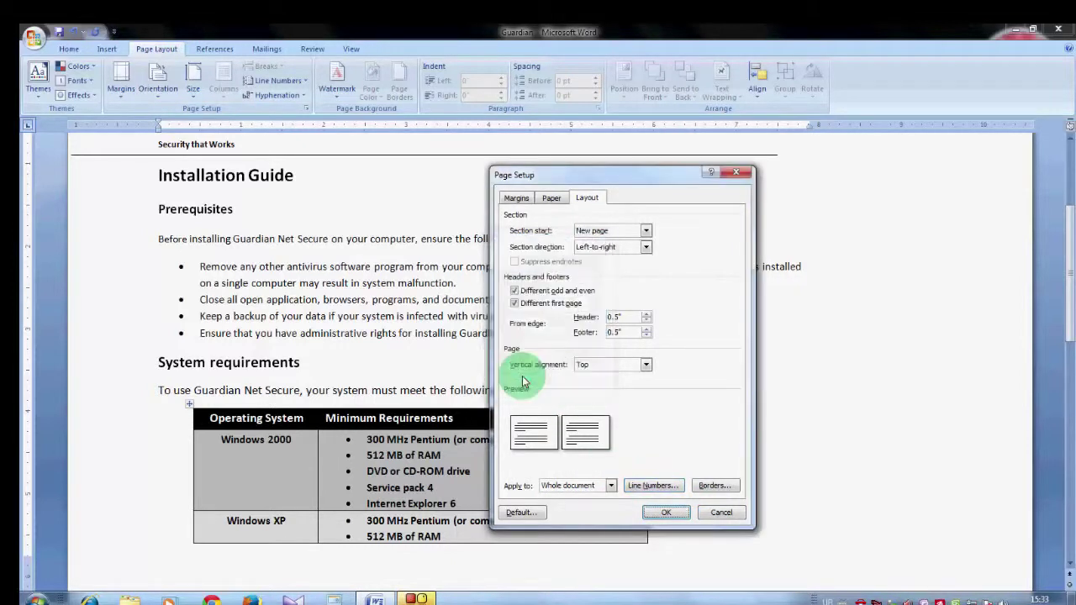
left_click(670, 521)
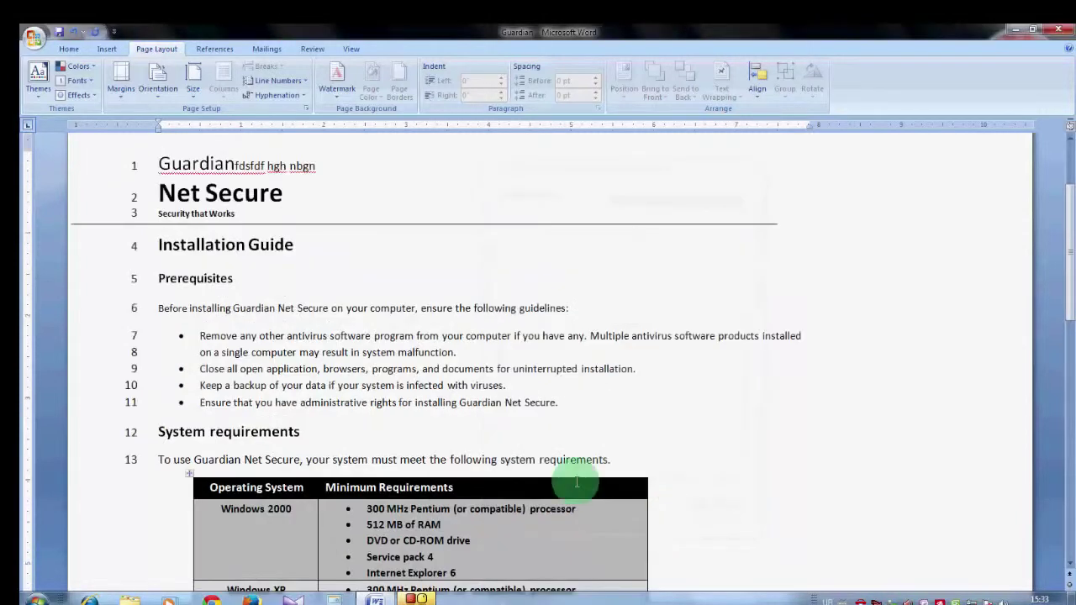
scroll(132, 180, "up", 2)
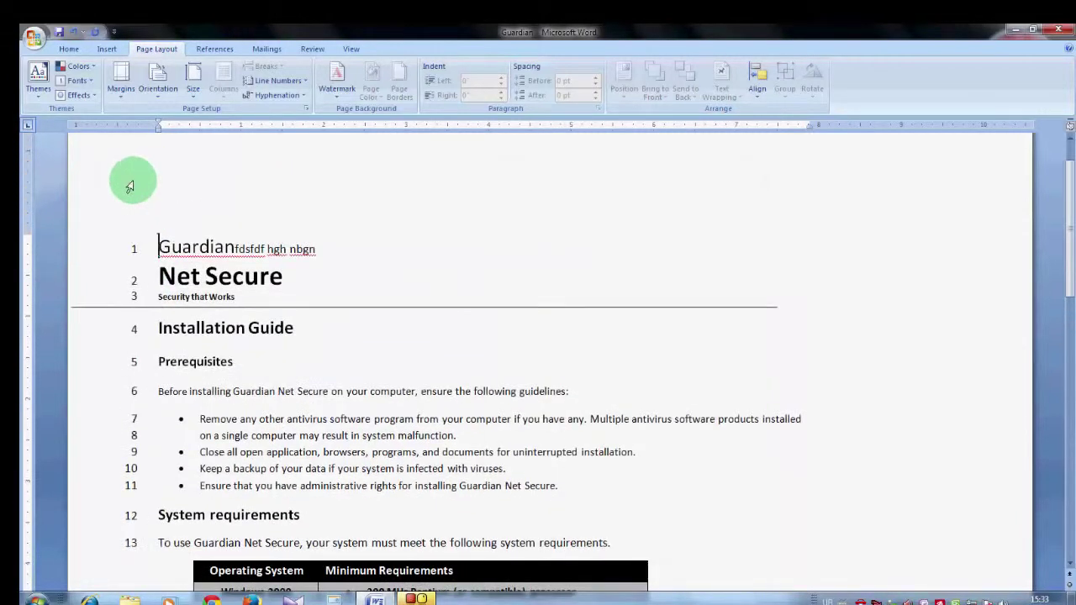
scroll(132, 308, "down", 4)
scroll(149, 320, "down", 5)
scroll(155, 323, "down", 4)
scroll(156, 324, "down", 4)
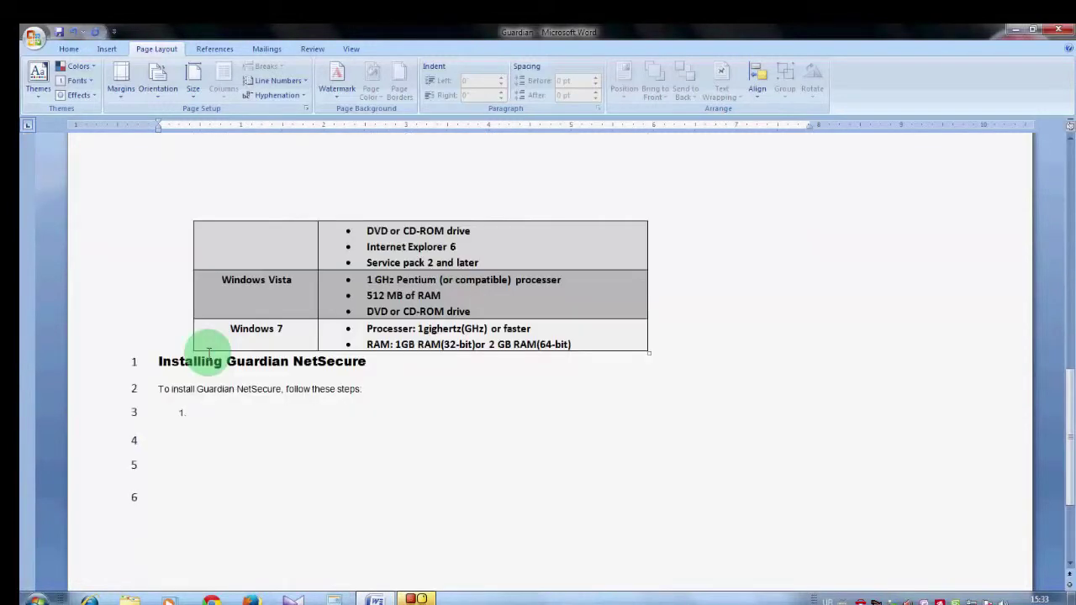
scroll(211, 361, "up", 1)
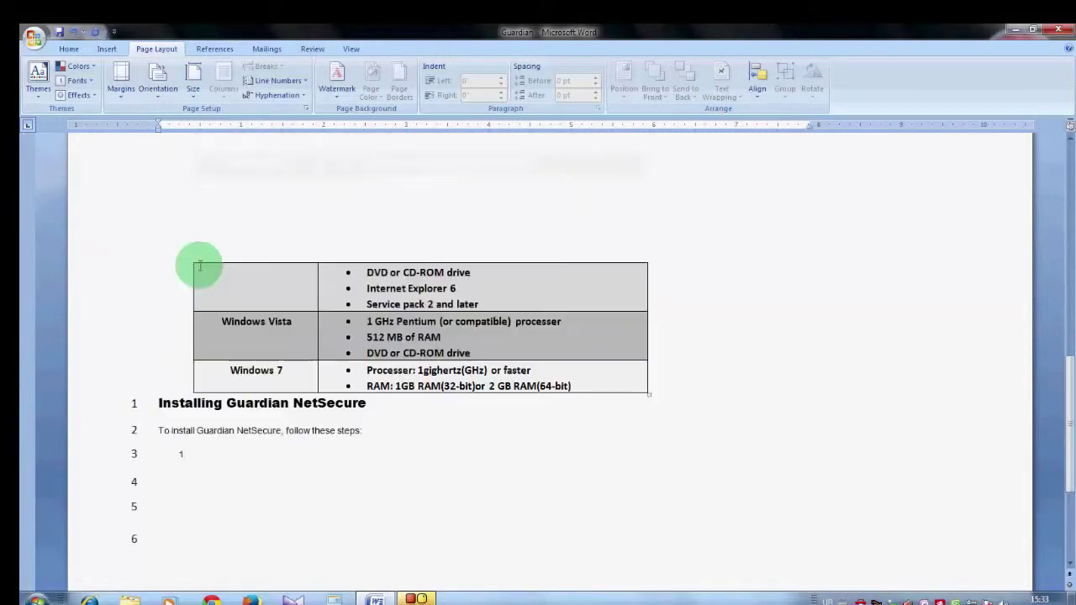
Uncheck Add line numbering so the guide's lines are no longer numbered.
left_click(306, 109)
left_click(654, 485)
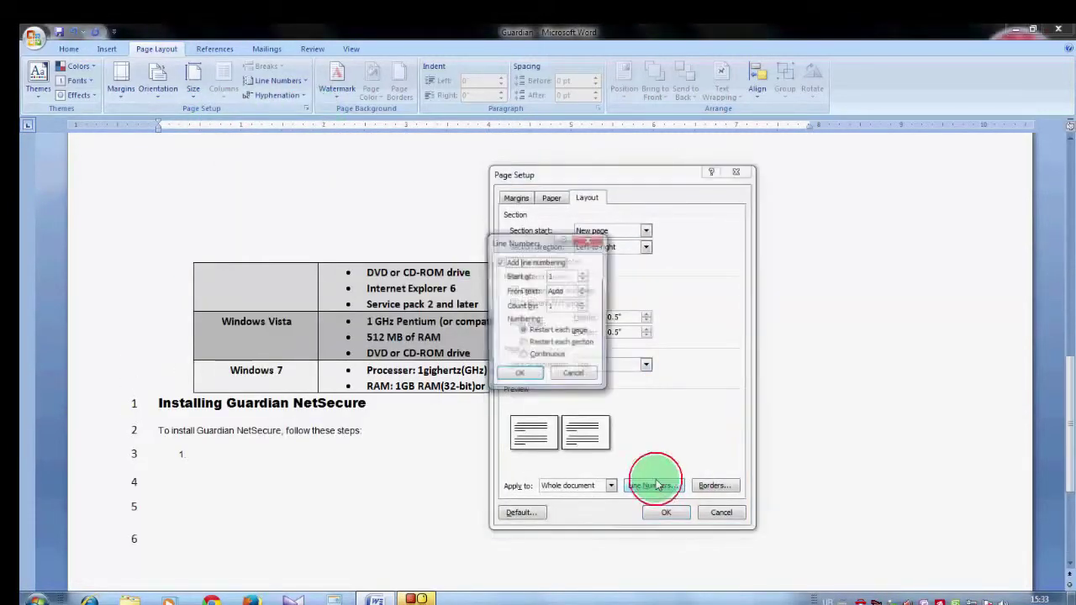
left_click(505, 269)
left_click(518, 376)
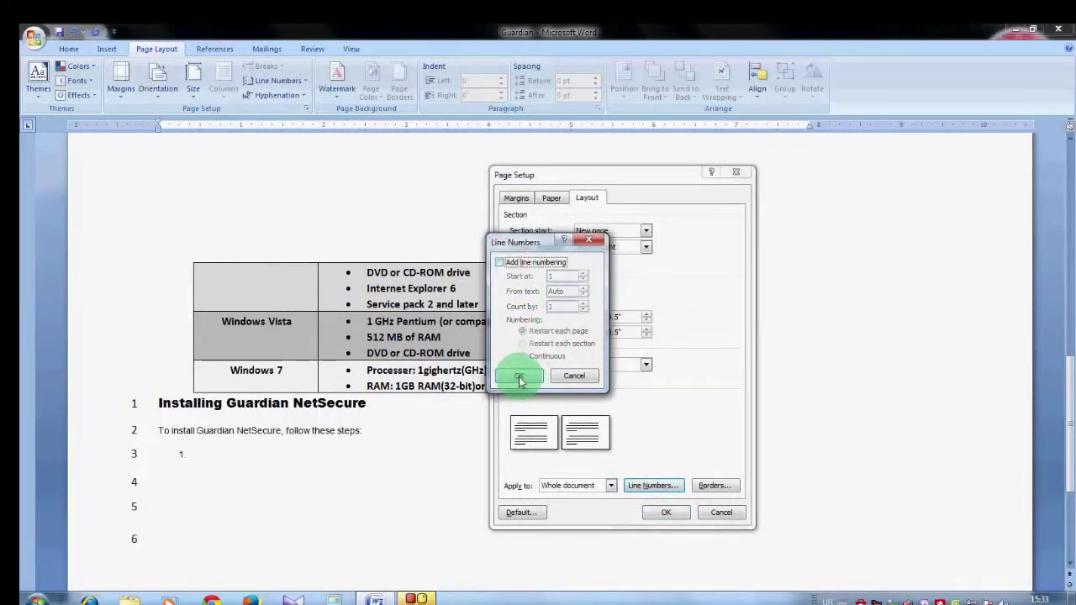
left_click(664, 509)
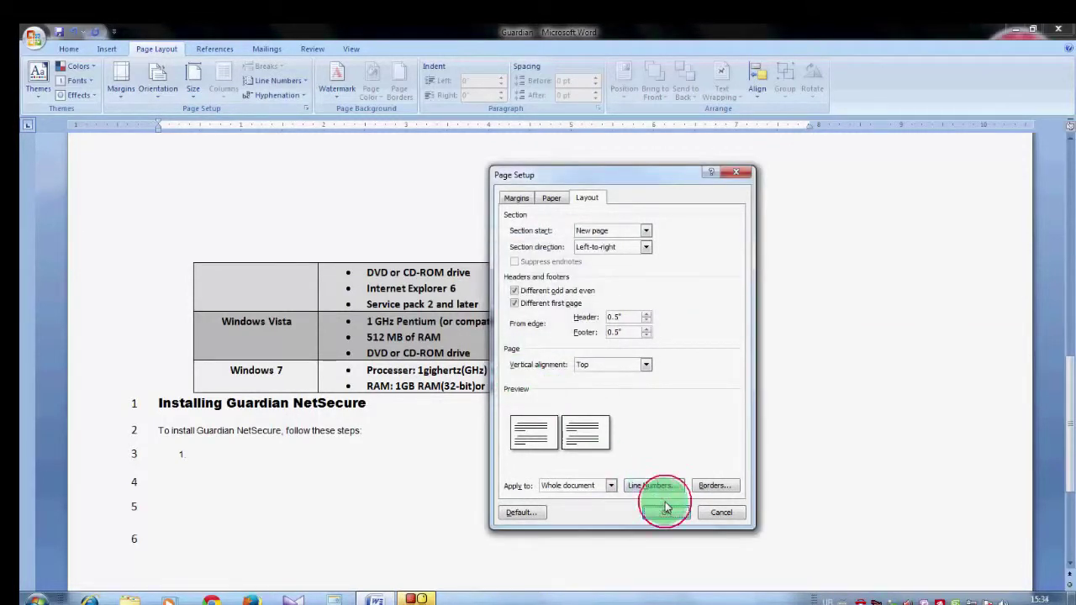
Reopen Page Setup twice and close it without further changes.
left_click(304, 108)
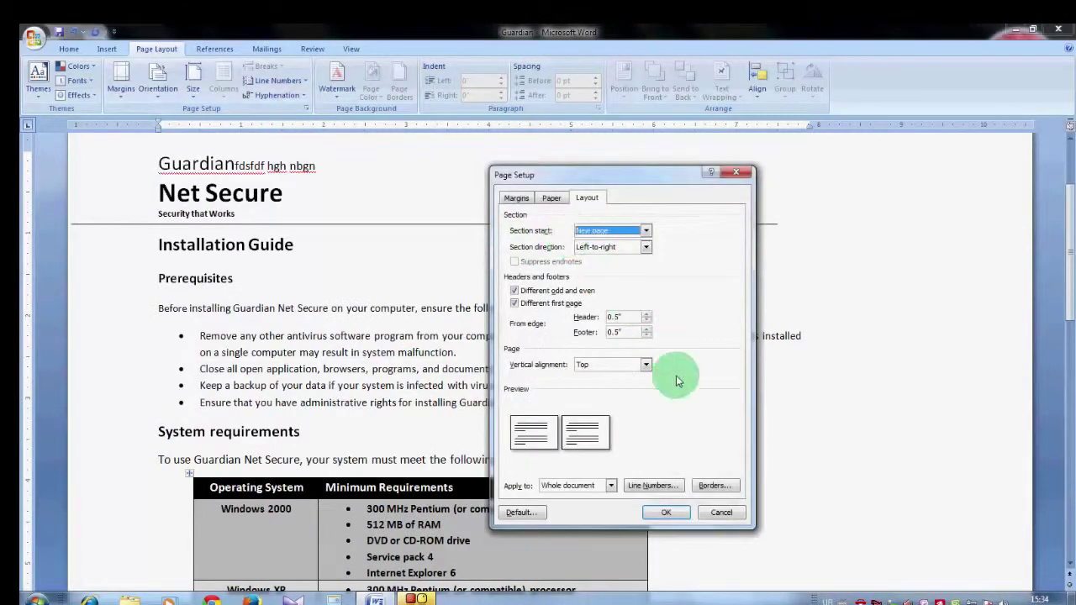
left_click(714, 487)
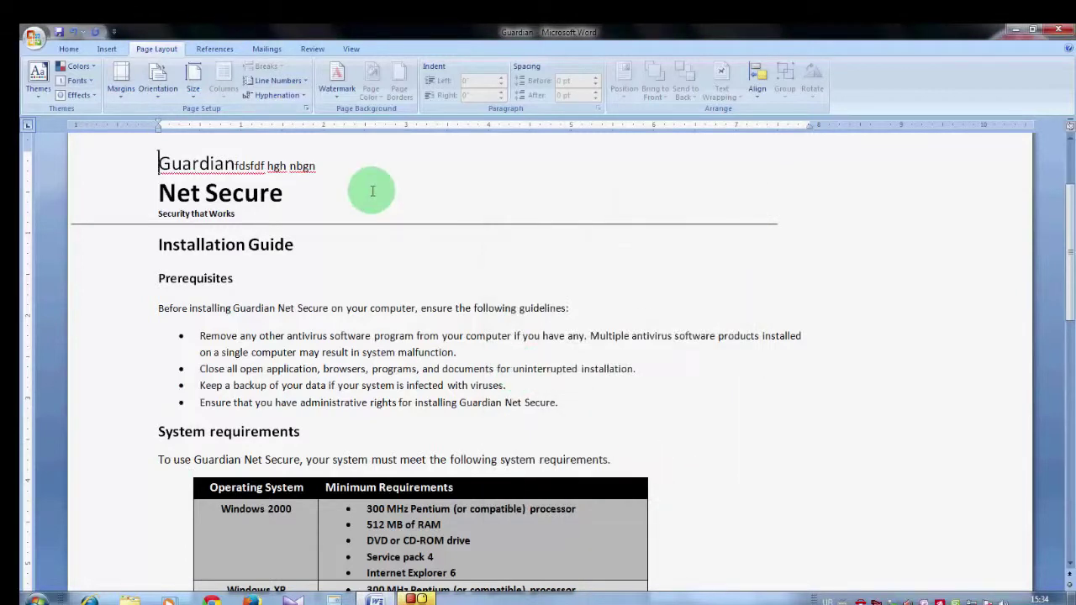
left_click(305, 108)
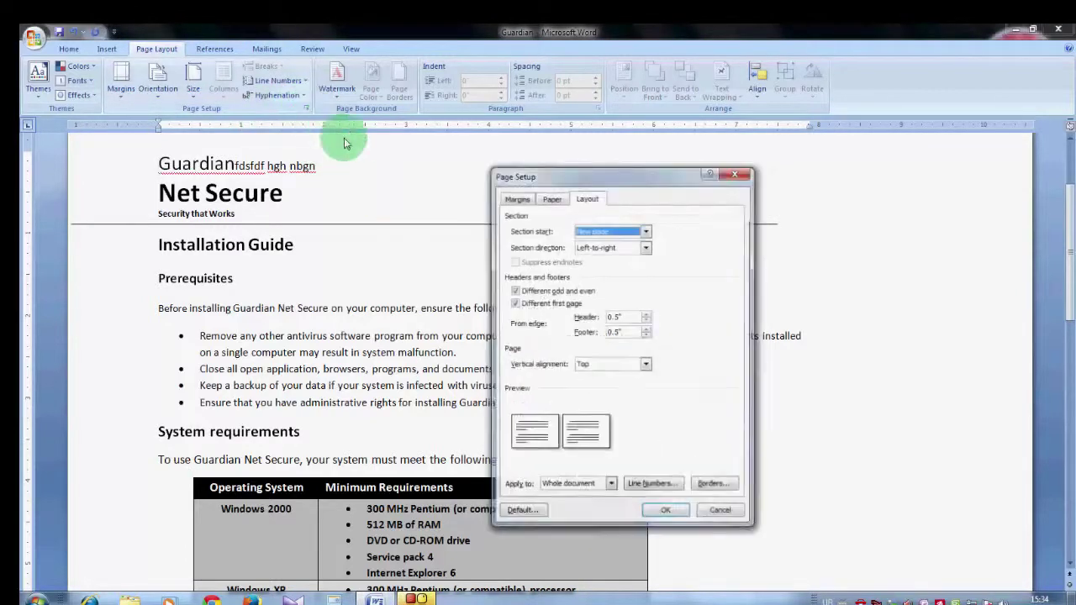
left_click(719, 486)
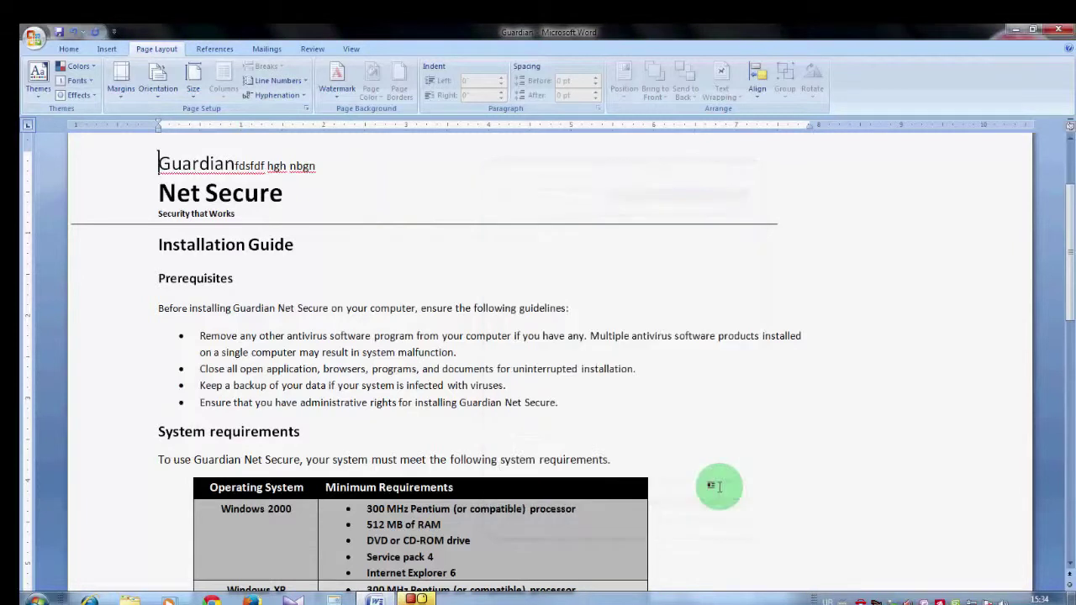
scroll(365, 305, "down", 2)
scroll(434, 307, "down", 1)
scroll(434, 308, "up", 1)
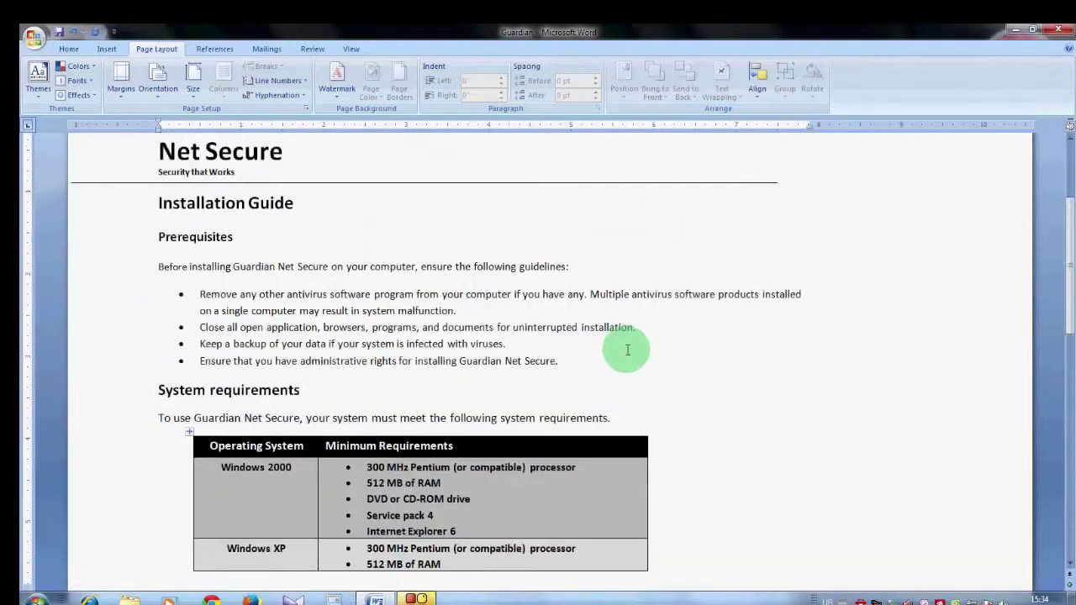
scroll(624, 348, "up", 4)
Close the Guardian document and Word, choosing No to discard unsaved changes.
left_click(1057, 31)
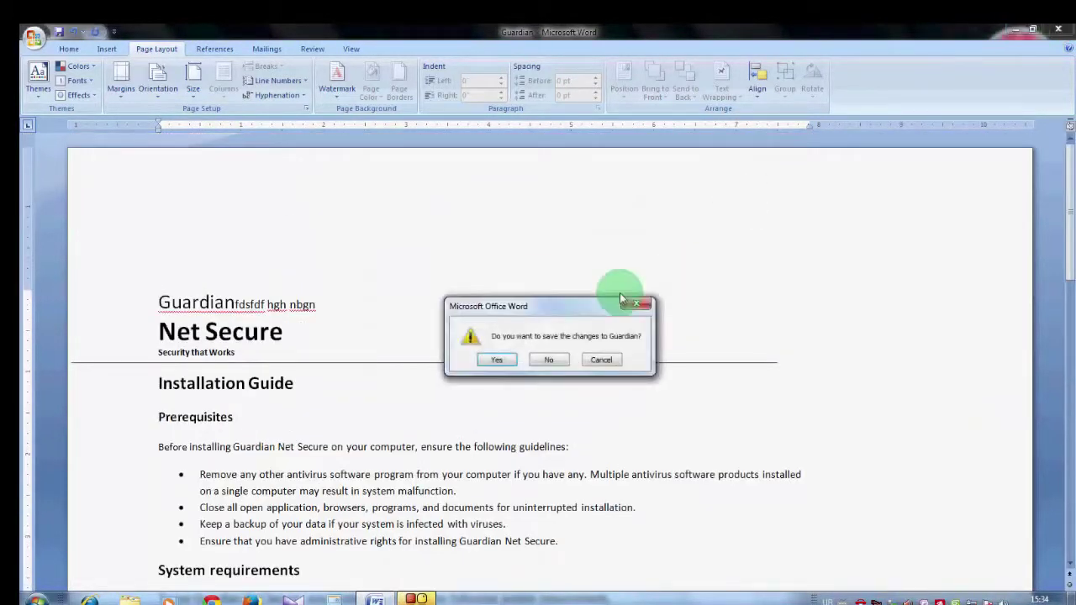
left_click(562, 362)
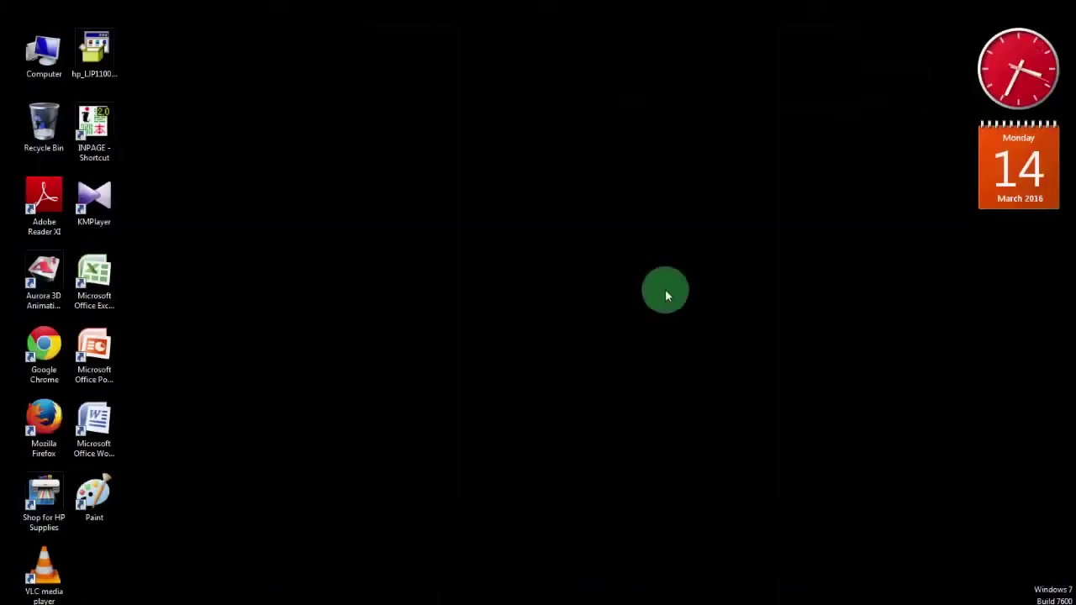